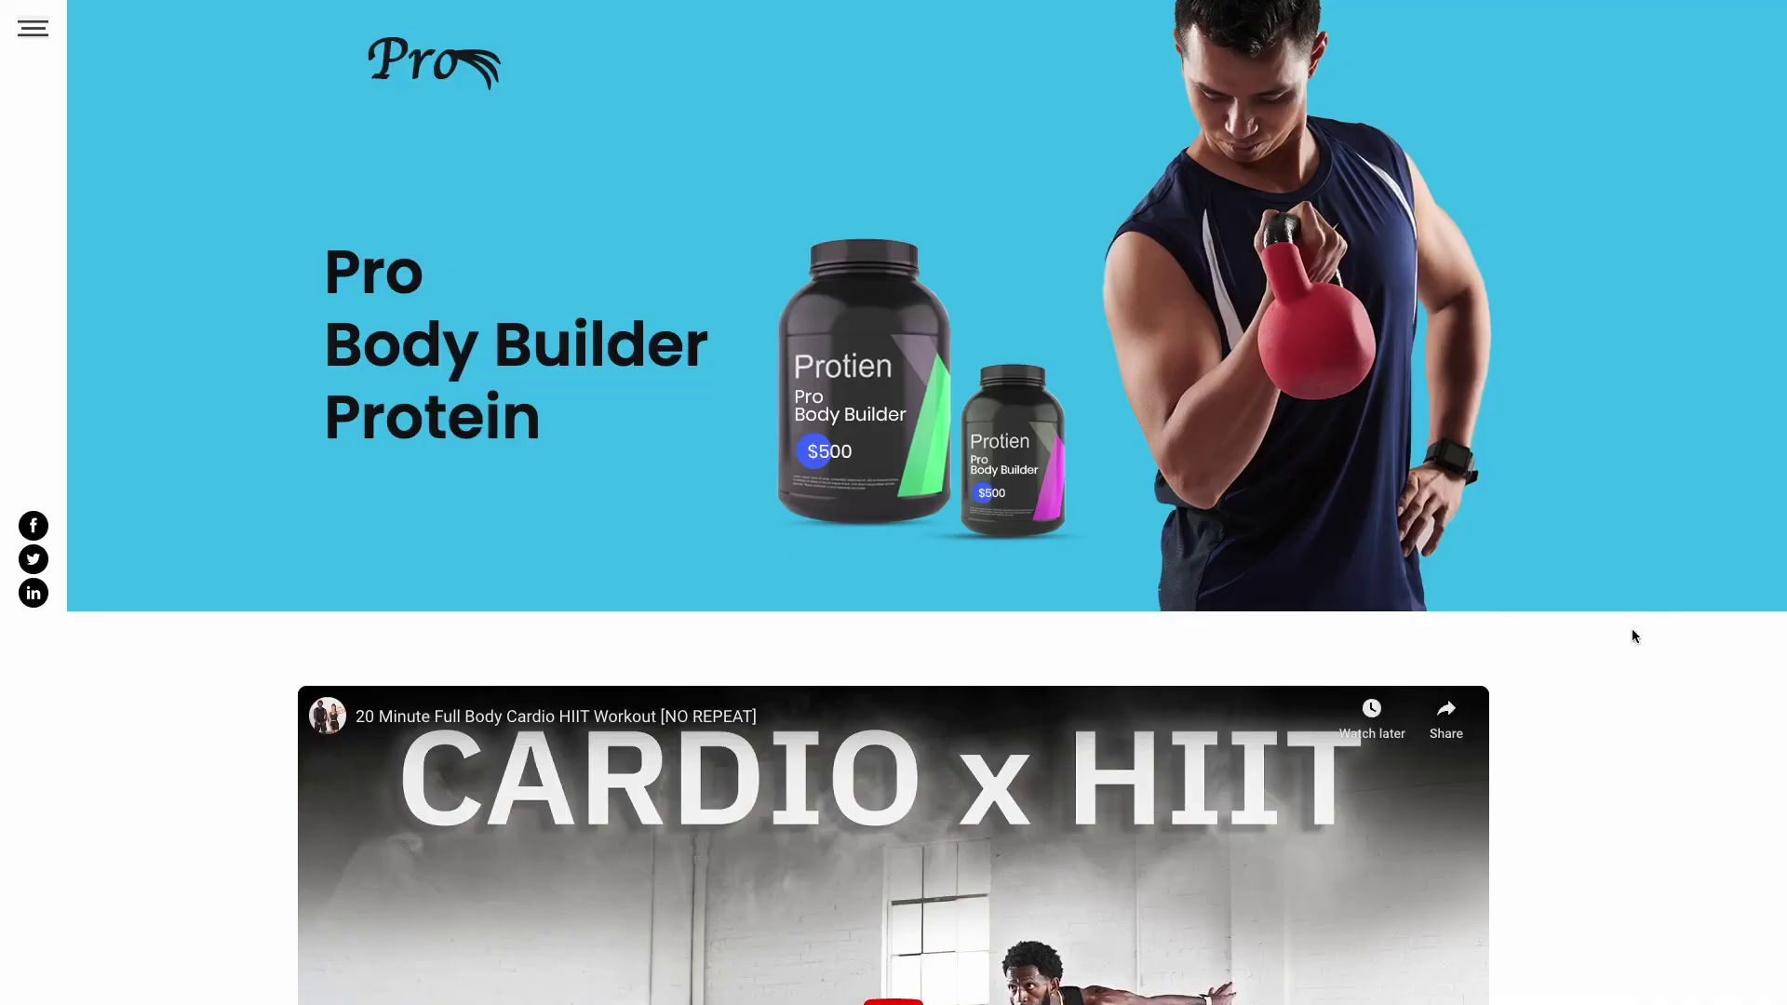
scroll(1601, 662, "down", 2)
scroll(1601, 661, "down", 1)
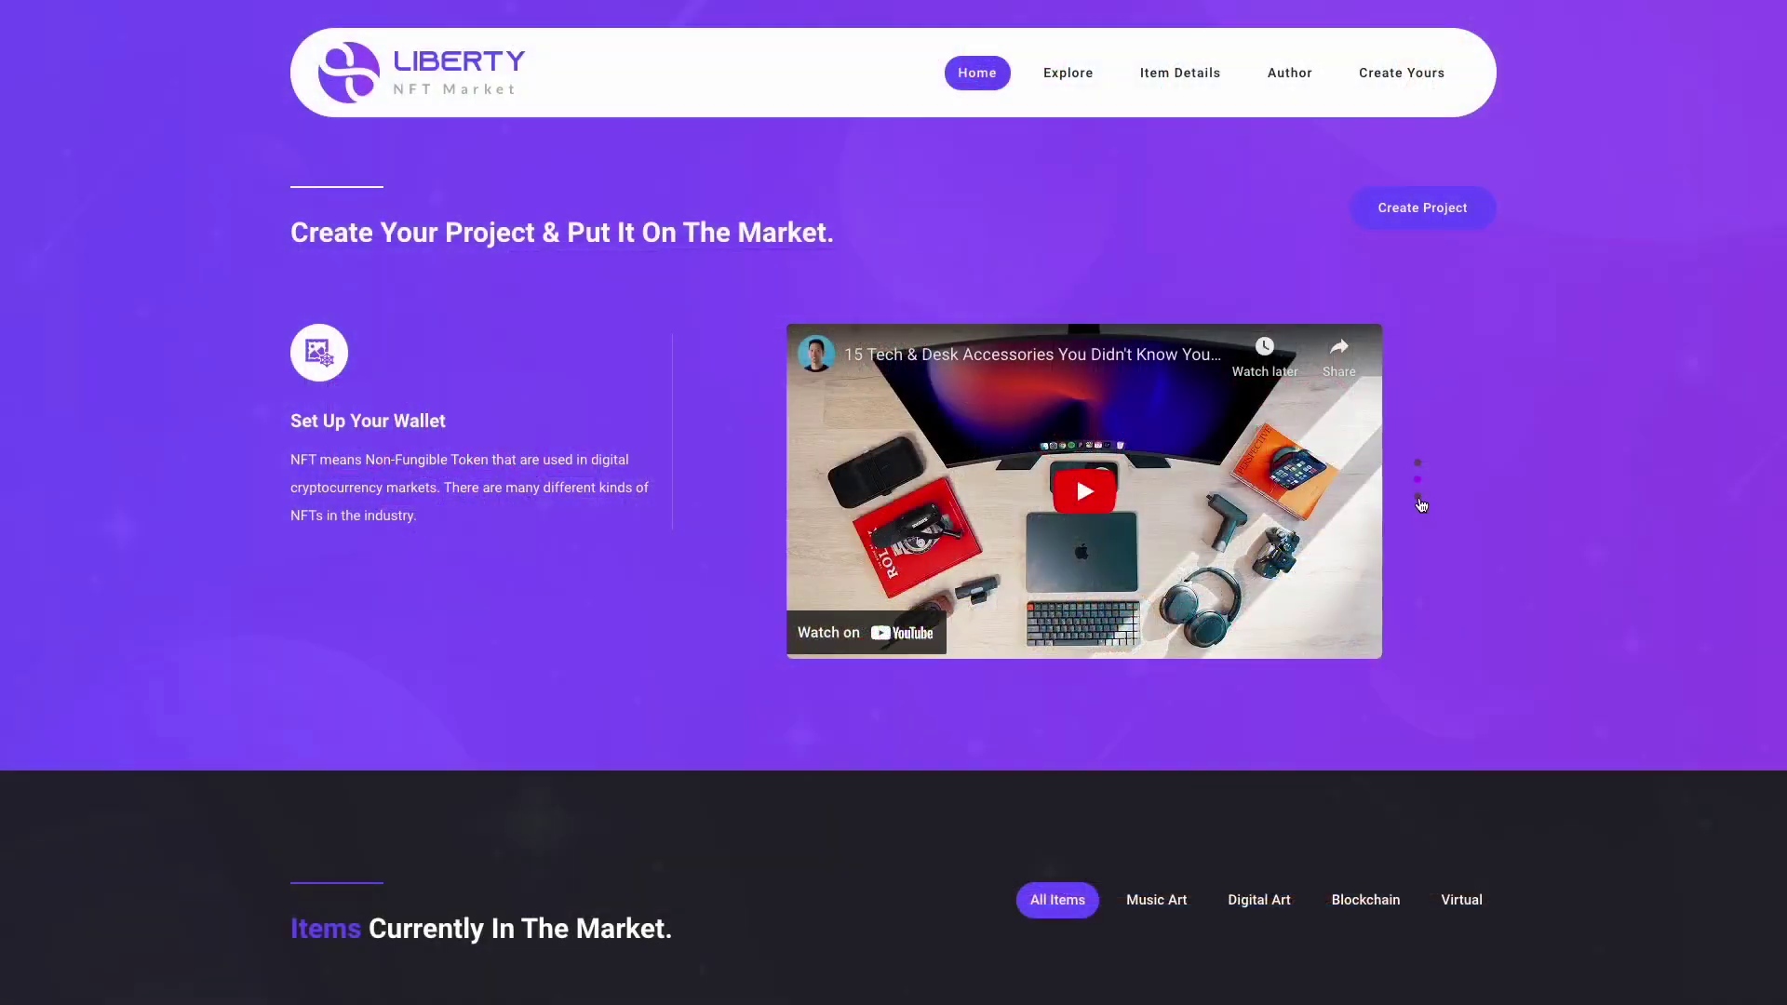
Advance the demo site's video carousel through its next videos.
left_click(1420, 469)
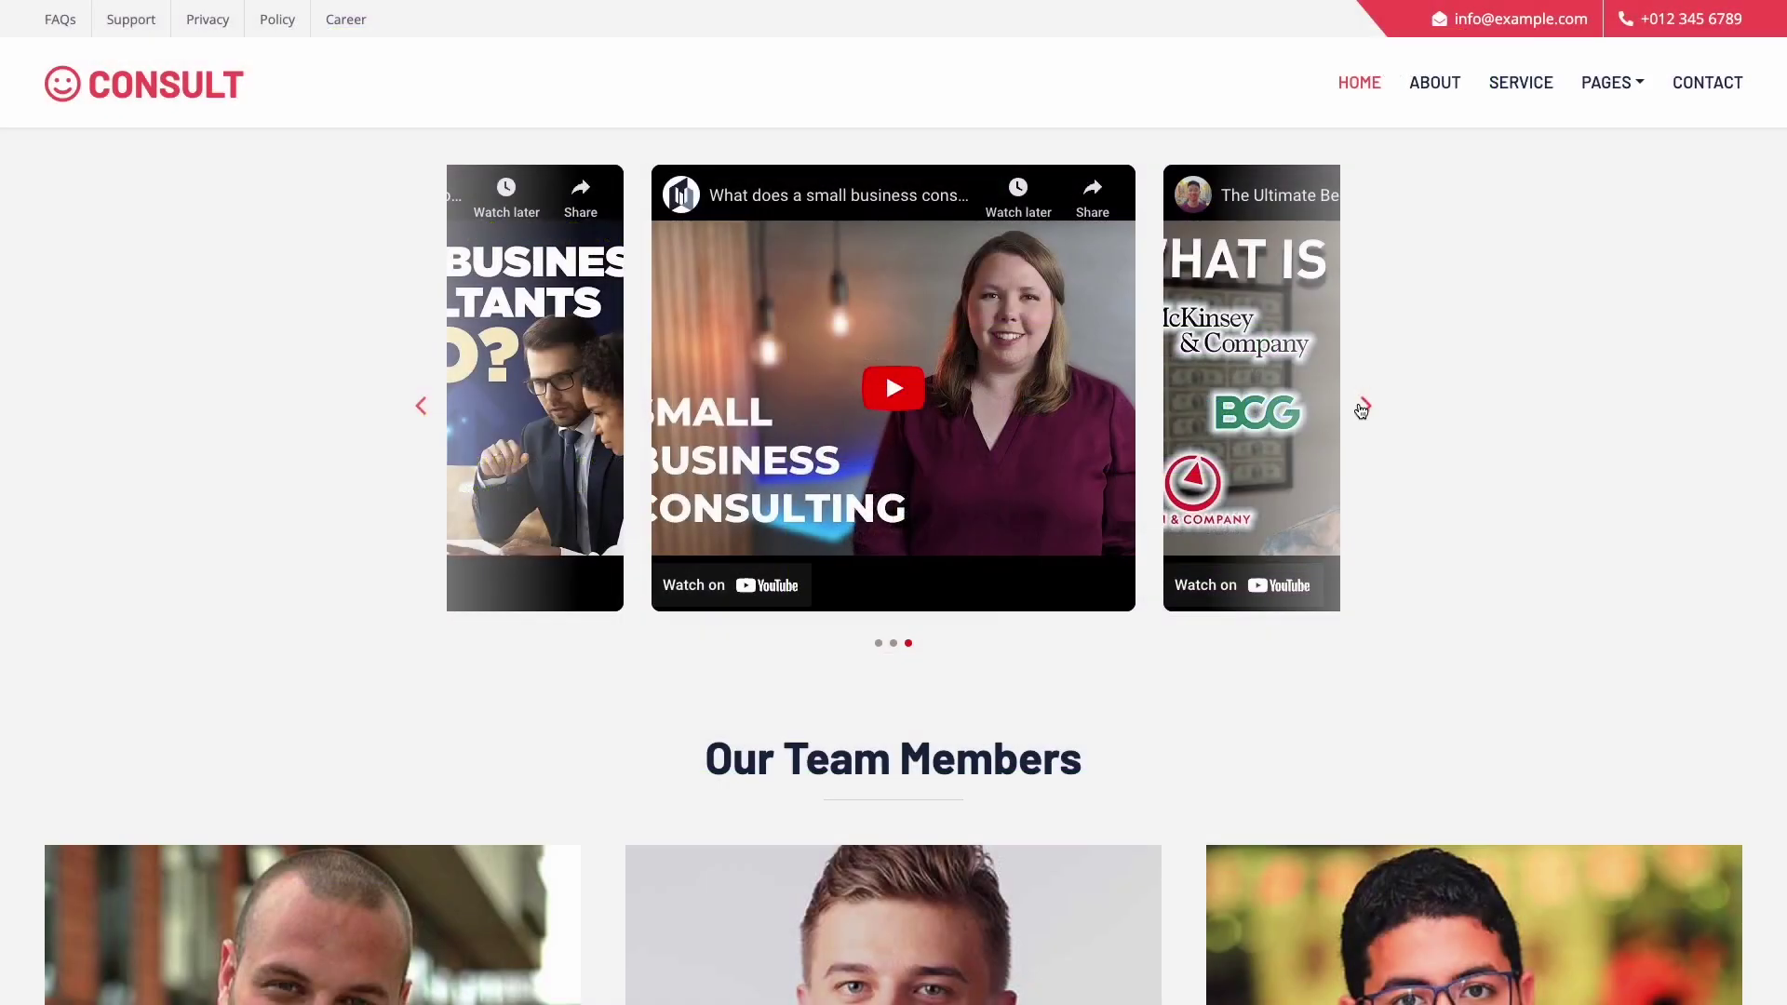
left_click(1363, 408)
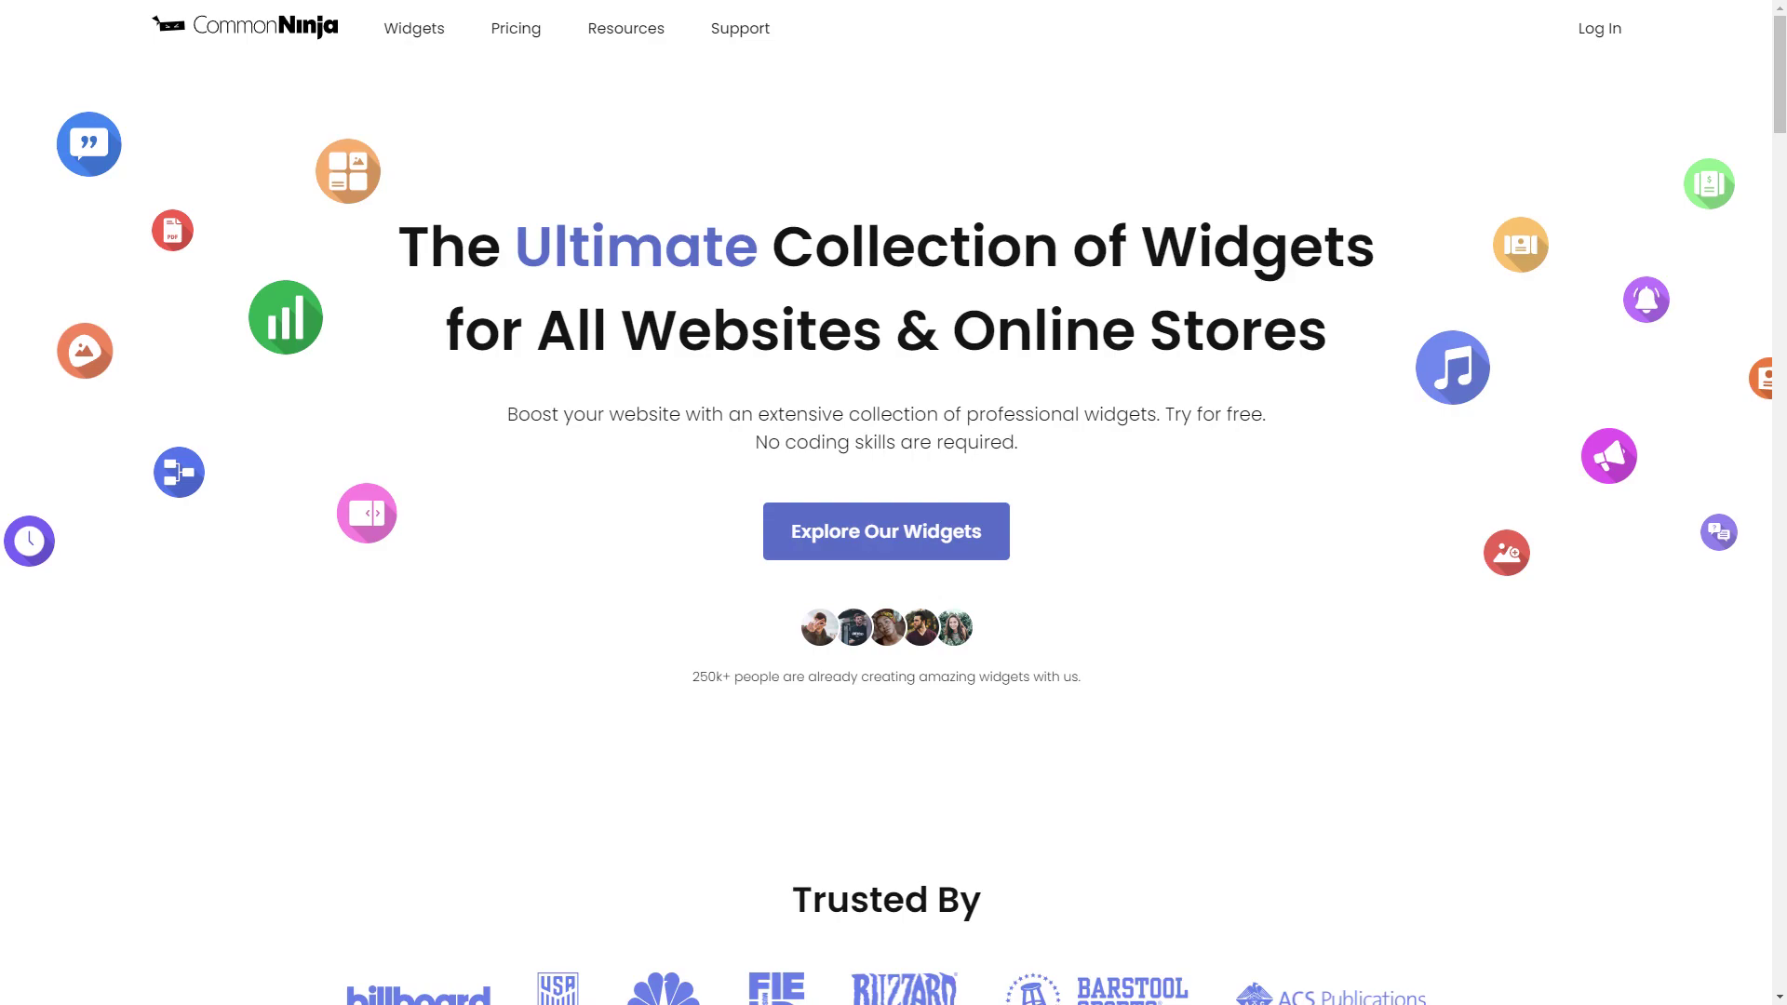
scroll(1782, 124, "down", 1)
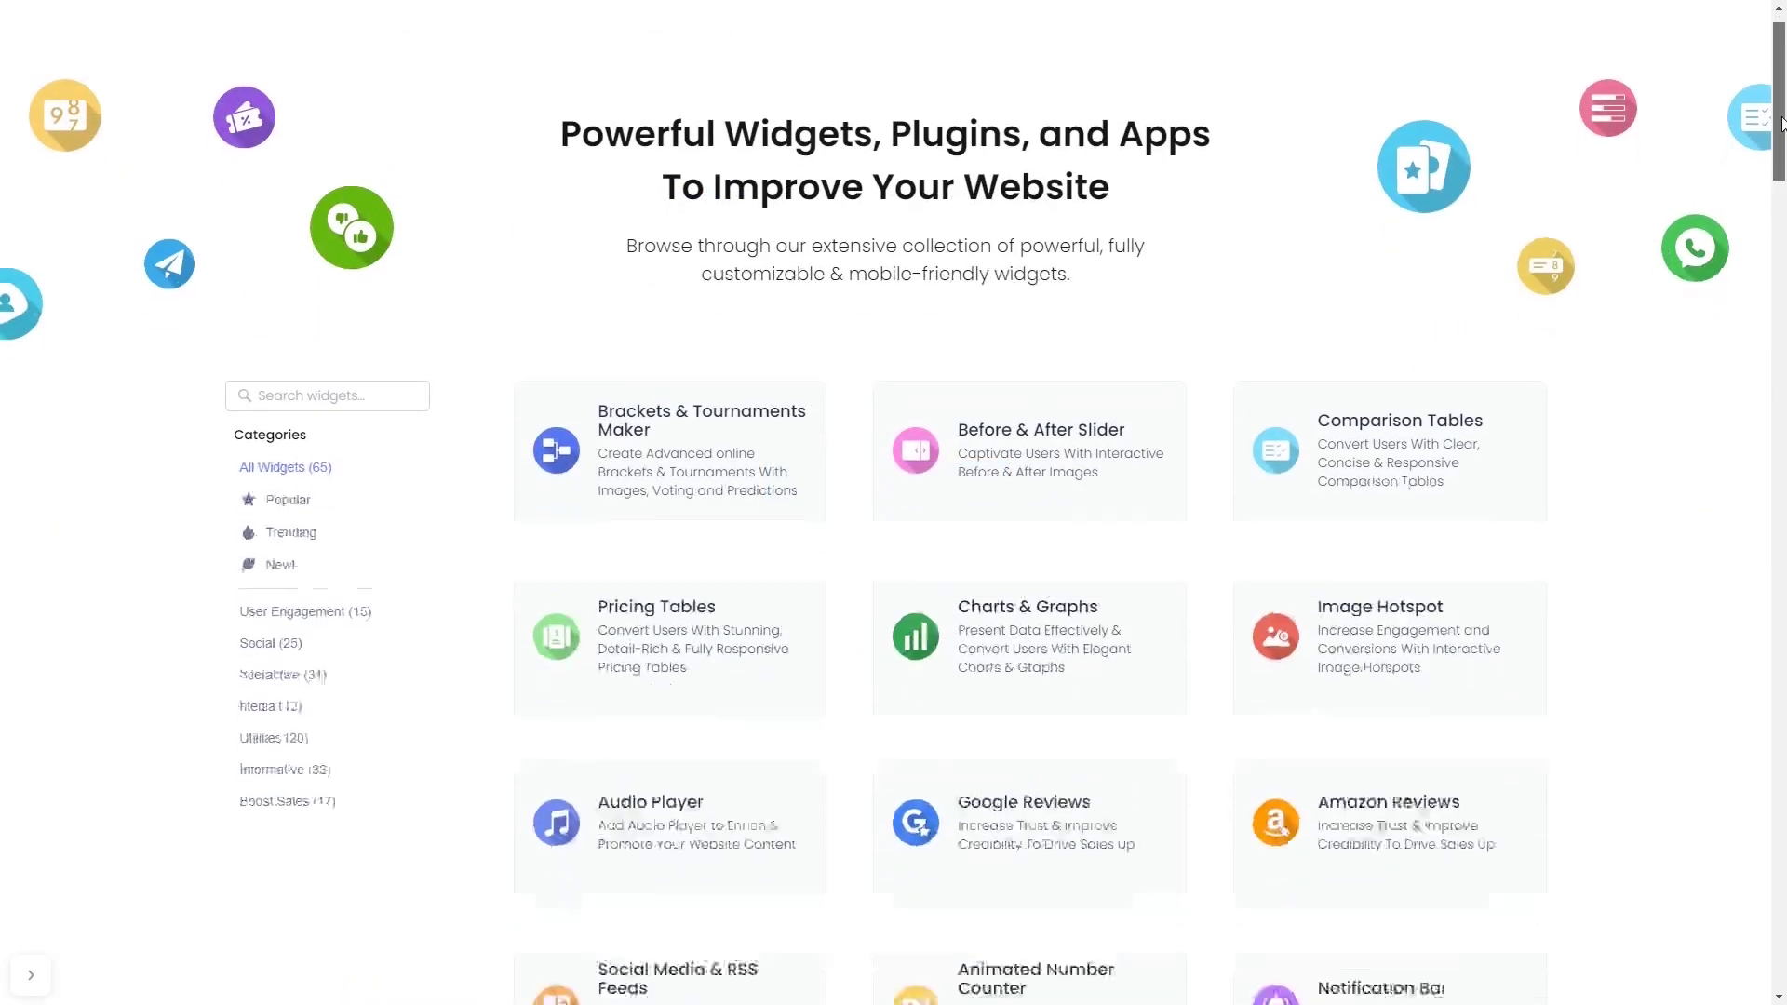
left_click_drag(1781, 123, 1783, 600)
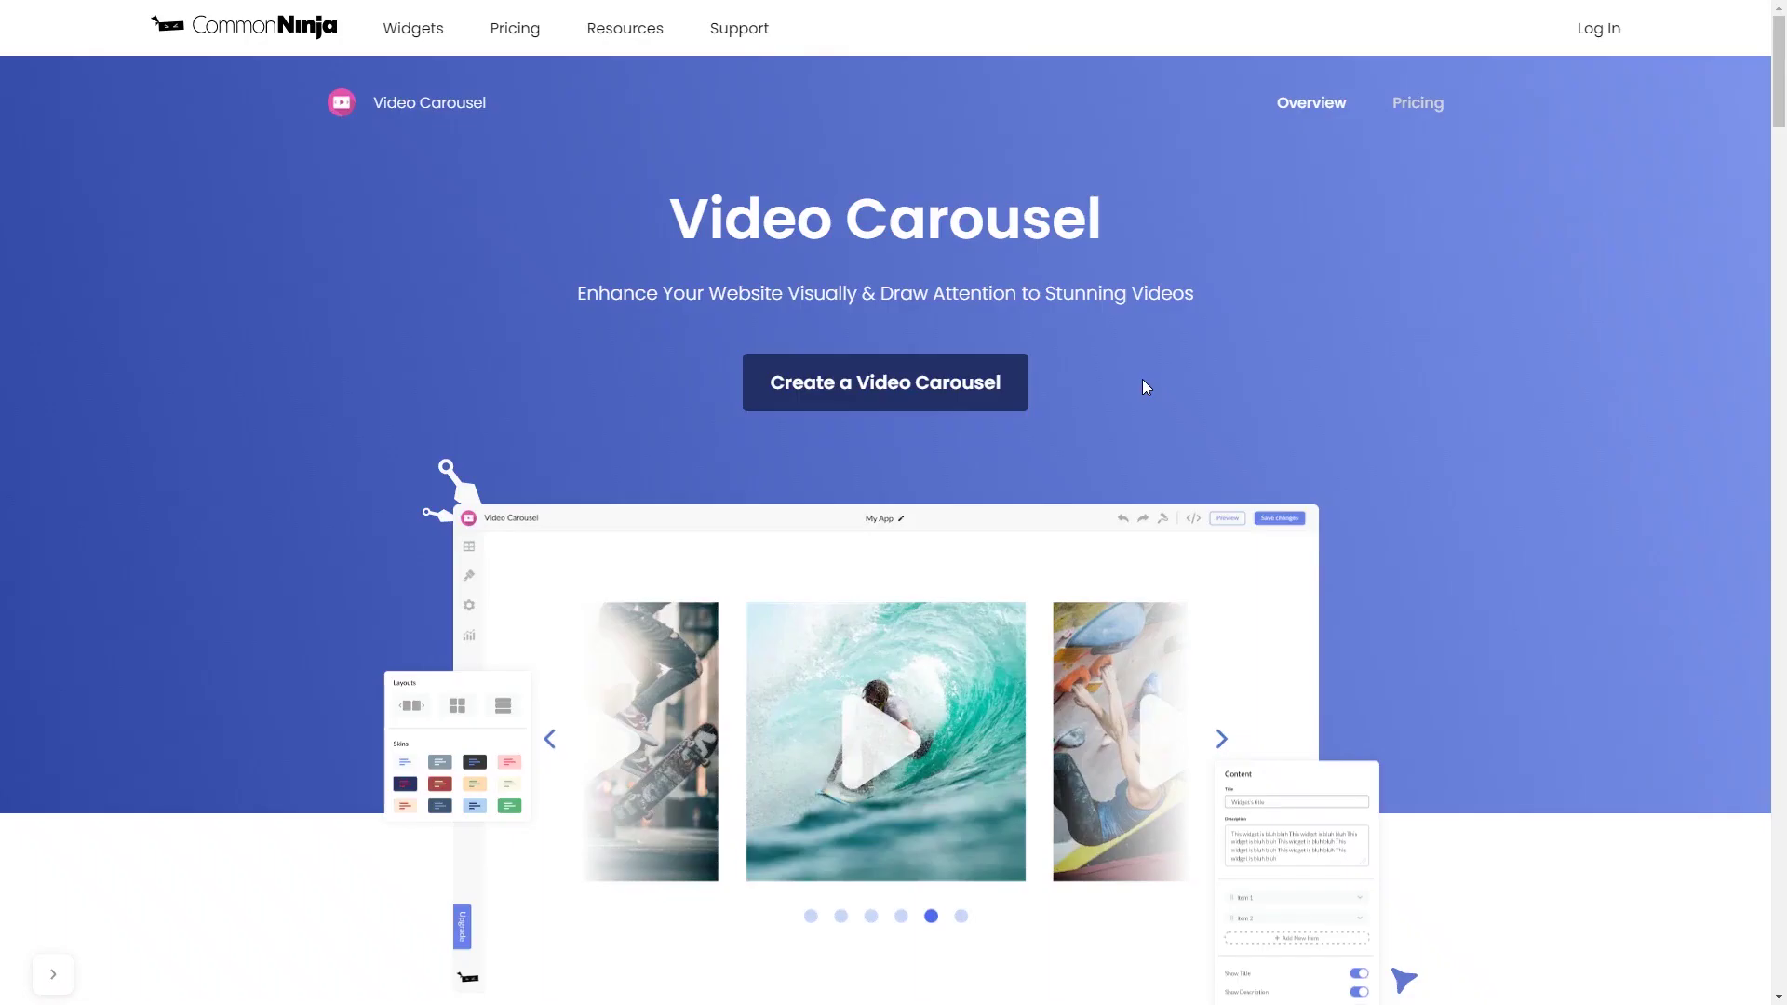
Create a new Video Carousel widget from the Video Carousel page.
left_click(976, 407)
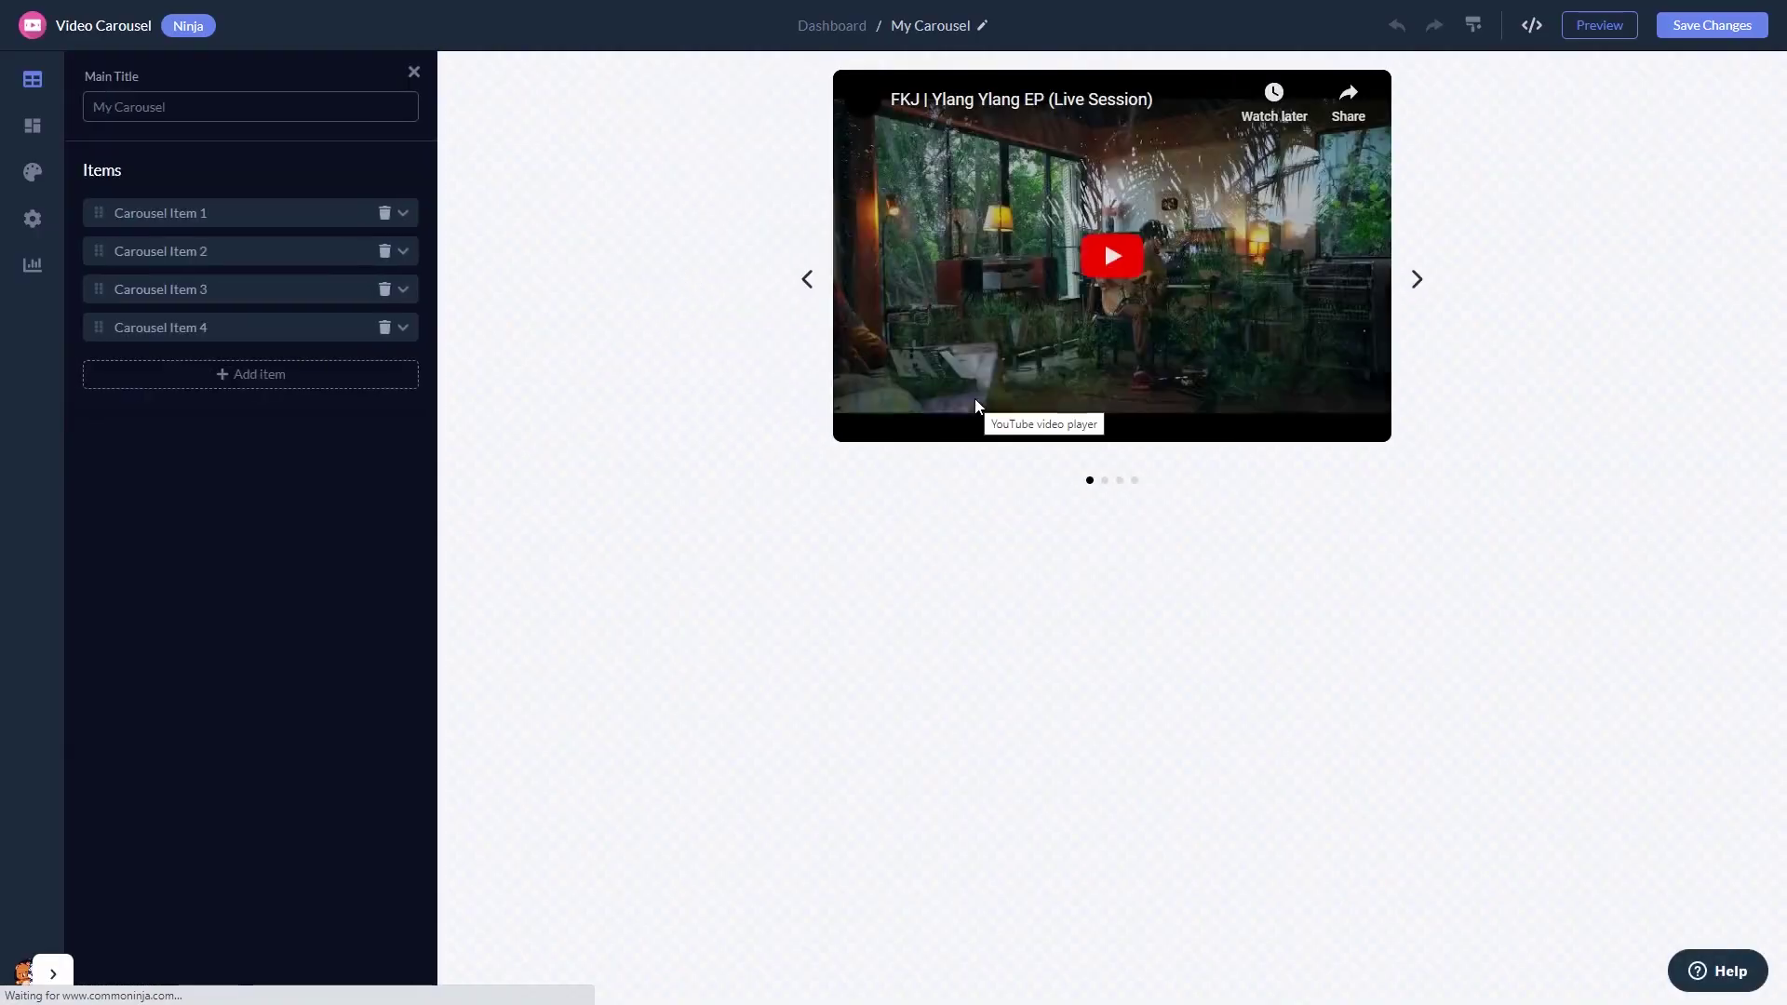
Expand Carousel Item 1 to reveal its Video URL field.
left_click(321, 221)
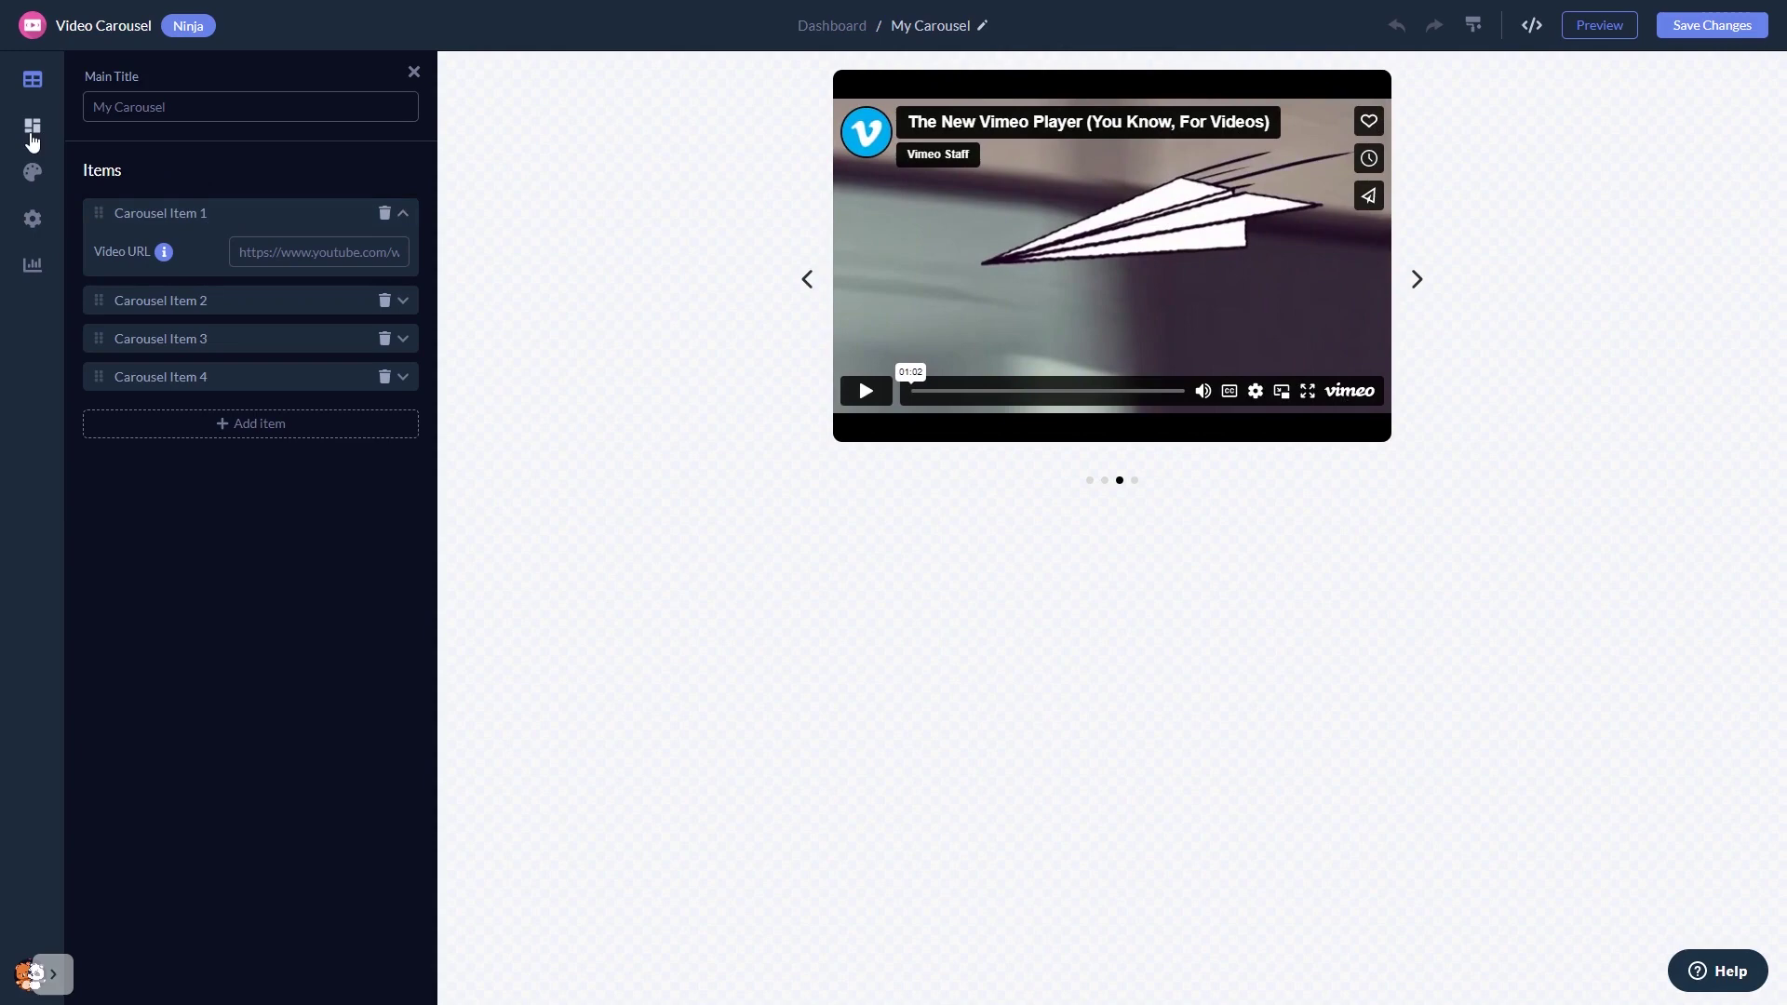
Apply the single-slide layout with vertical dots, then show the Design options.
left_click(33, 134)
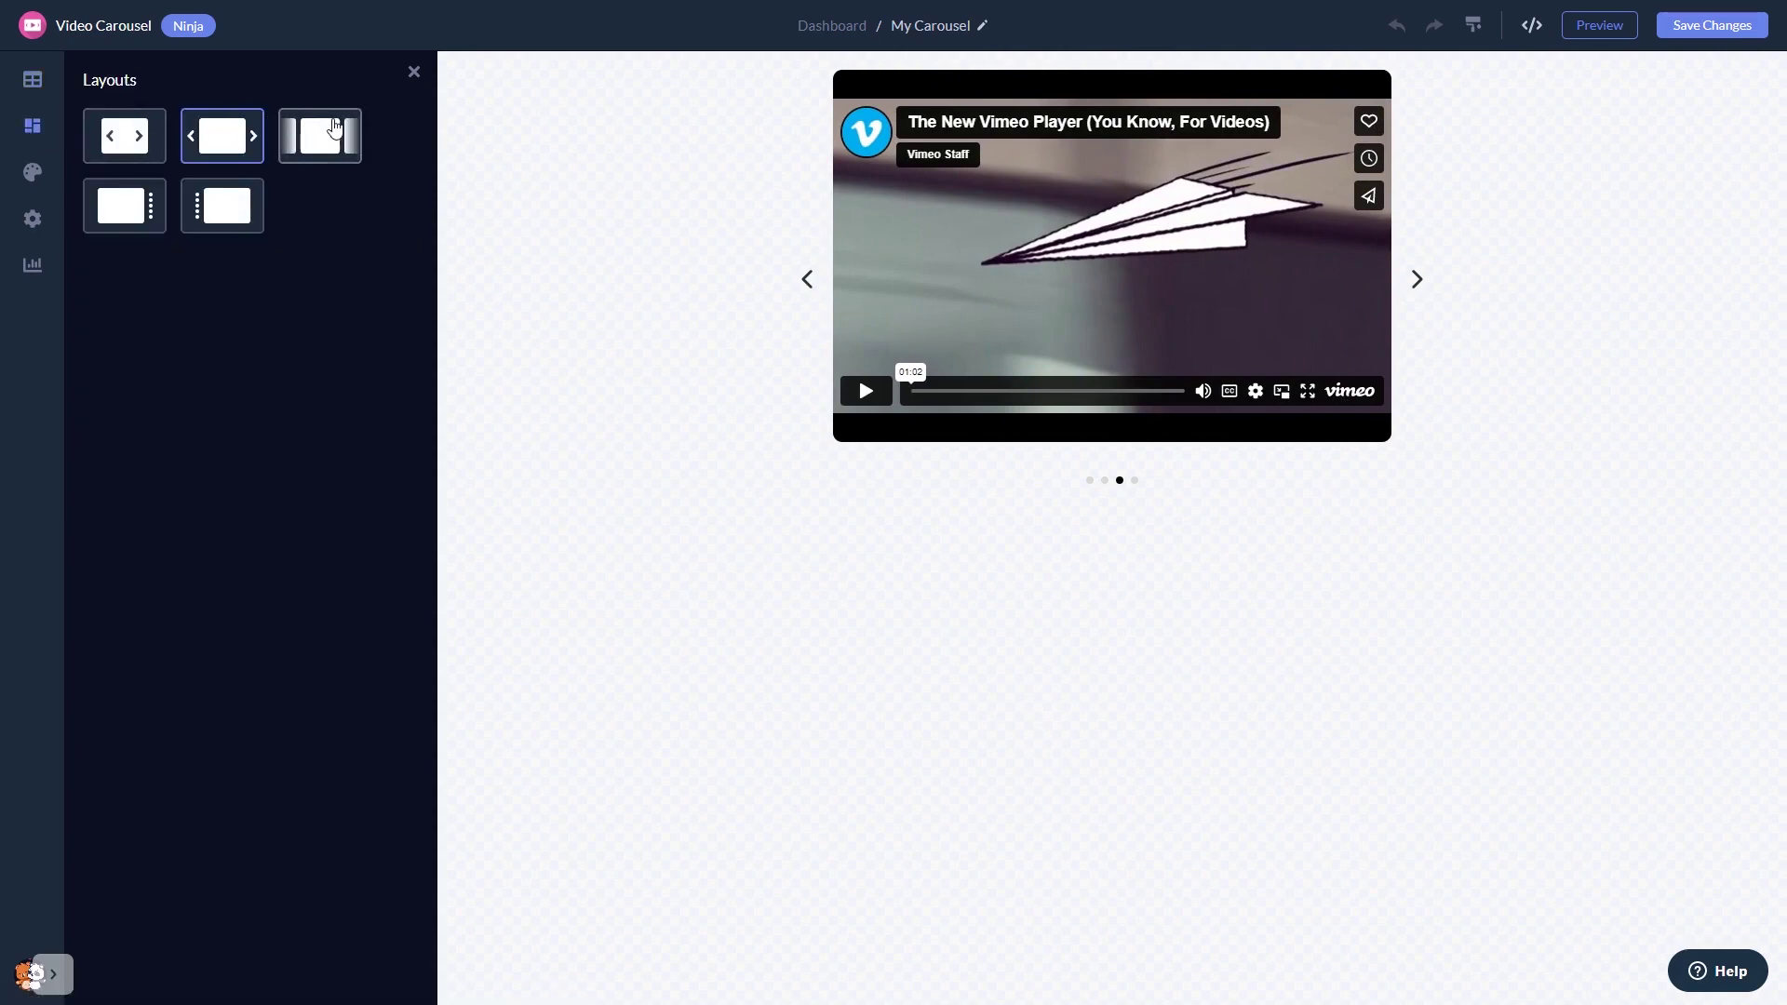
left_click(336, 130)
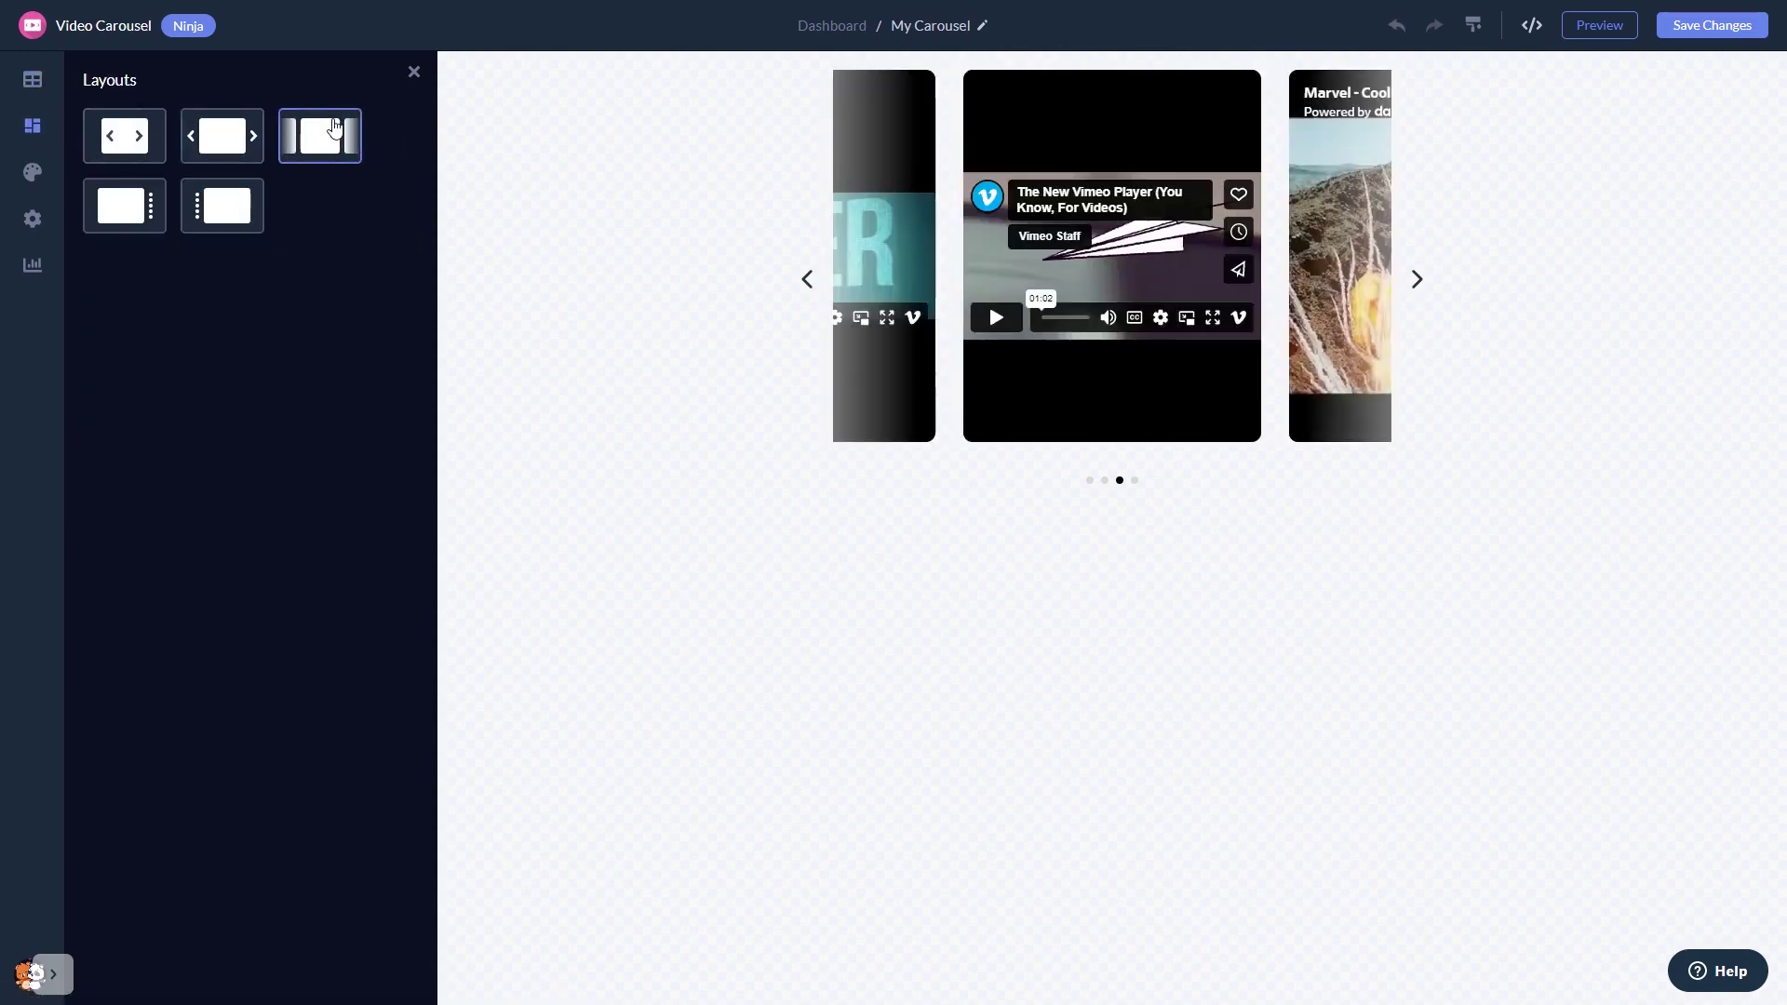
left_click(228, 208)
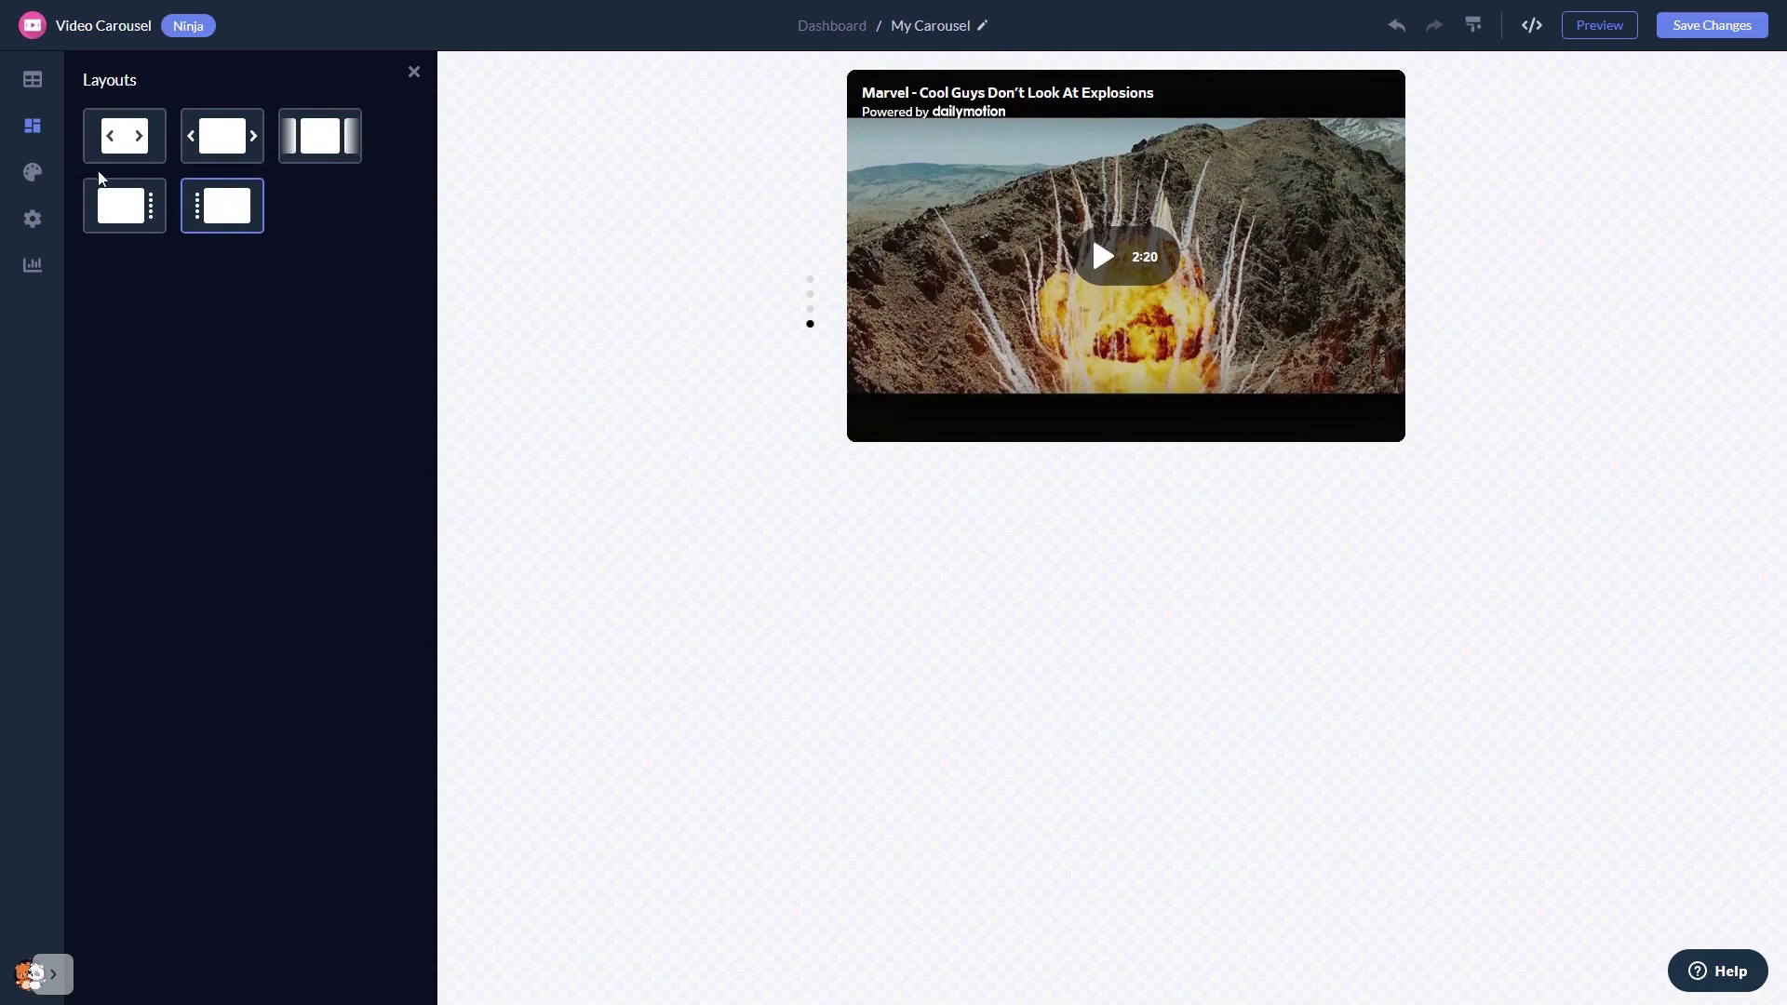
left_click(36, 175)
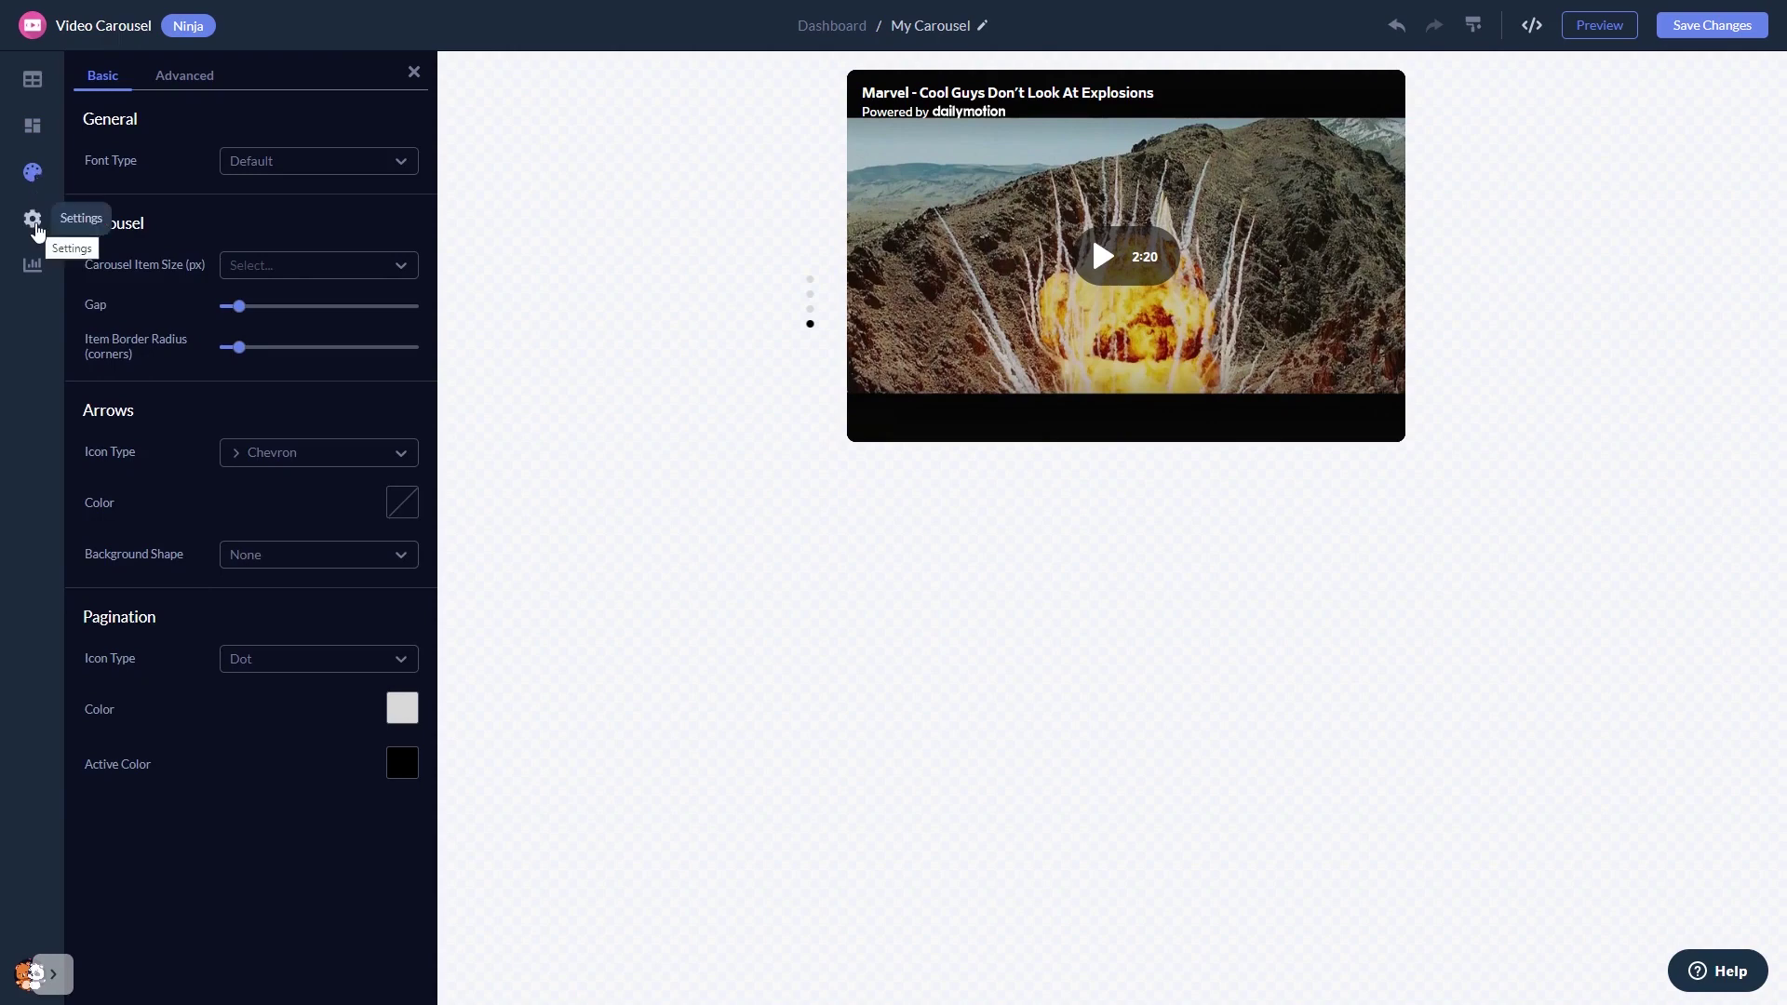
Open the gear Settings panel showing looping, title and arrow visibility.
left_click(36, 223)
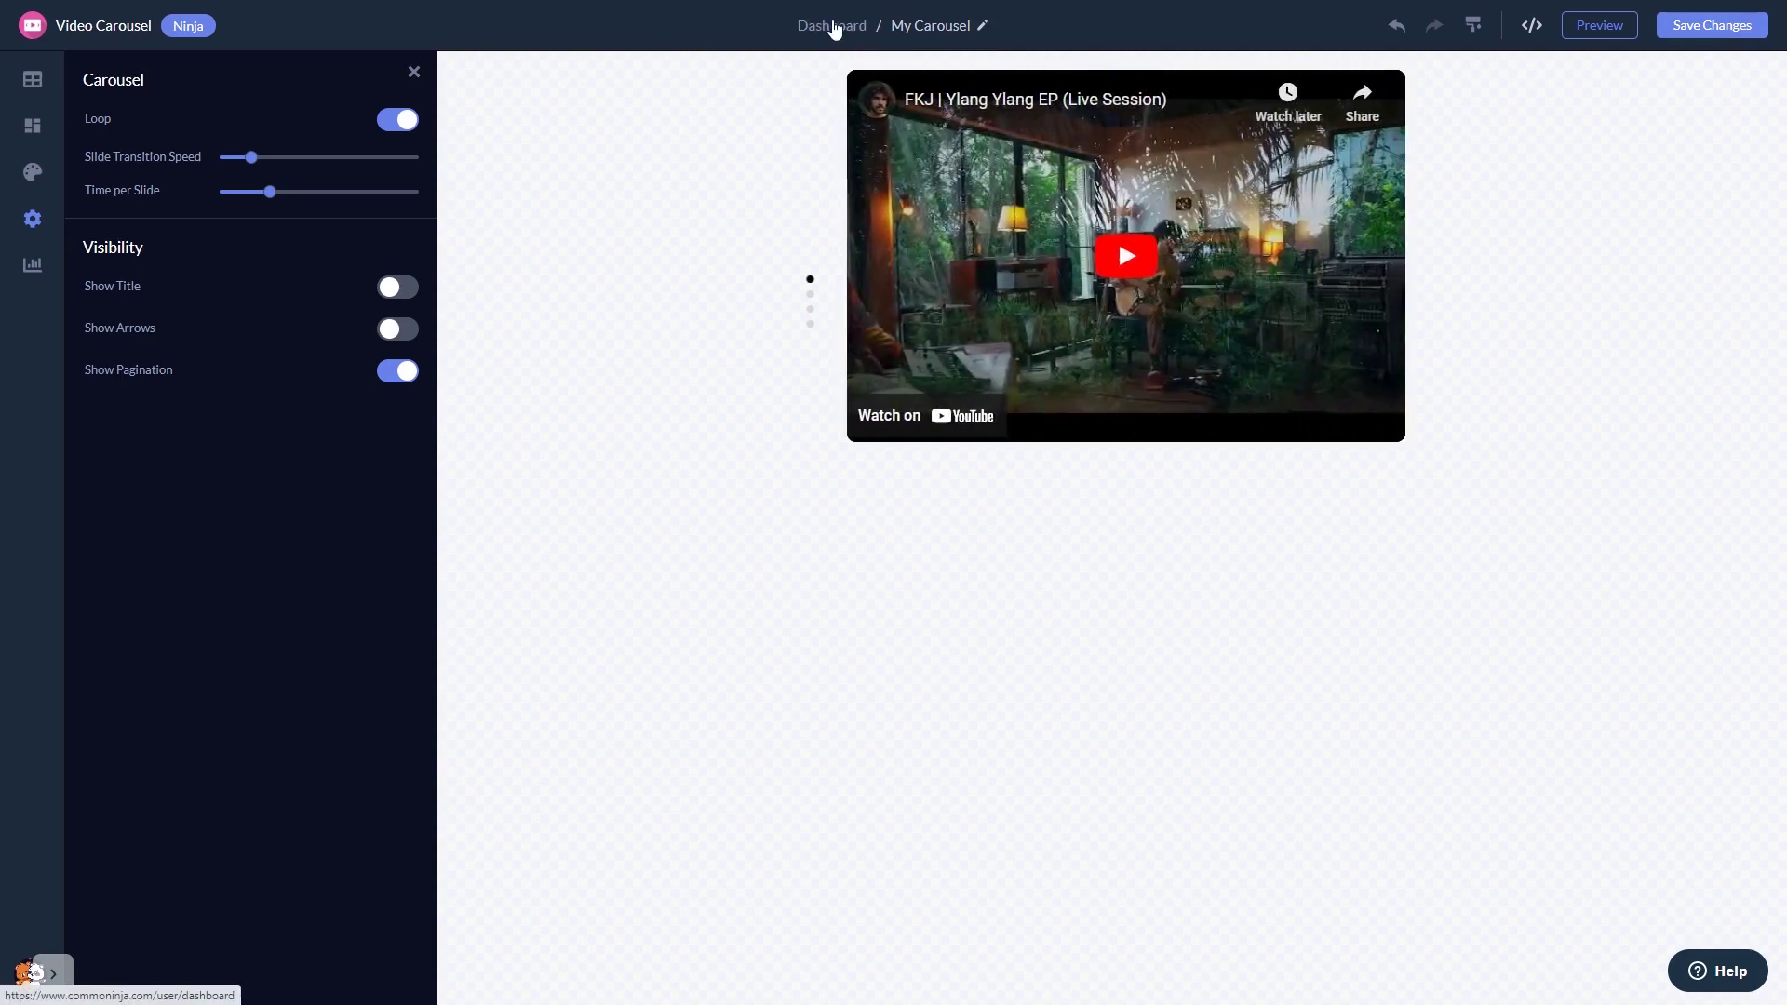
Return to the Dashboard and choose Add to site for the carousel widget.
left_click(834, 26)
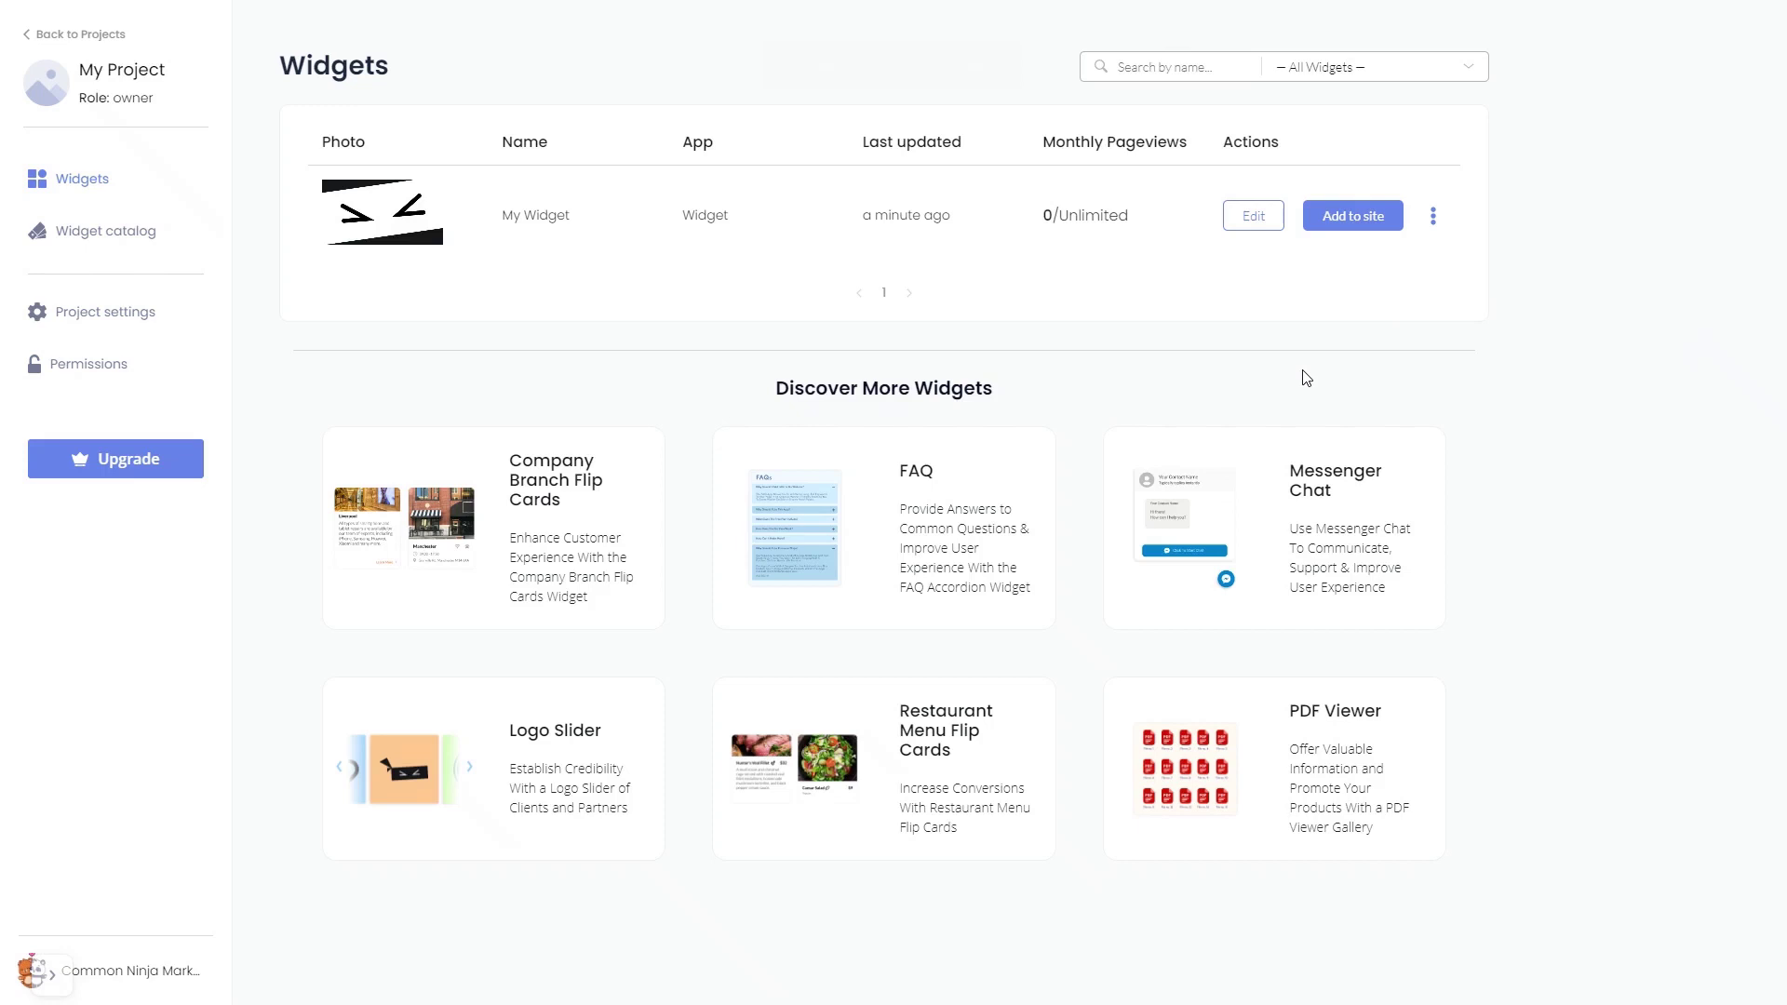
left_click(1361, 223)
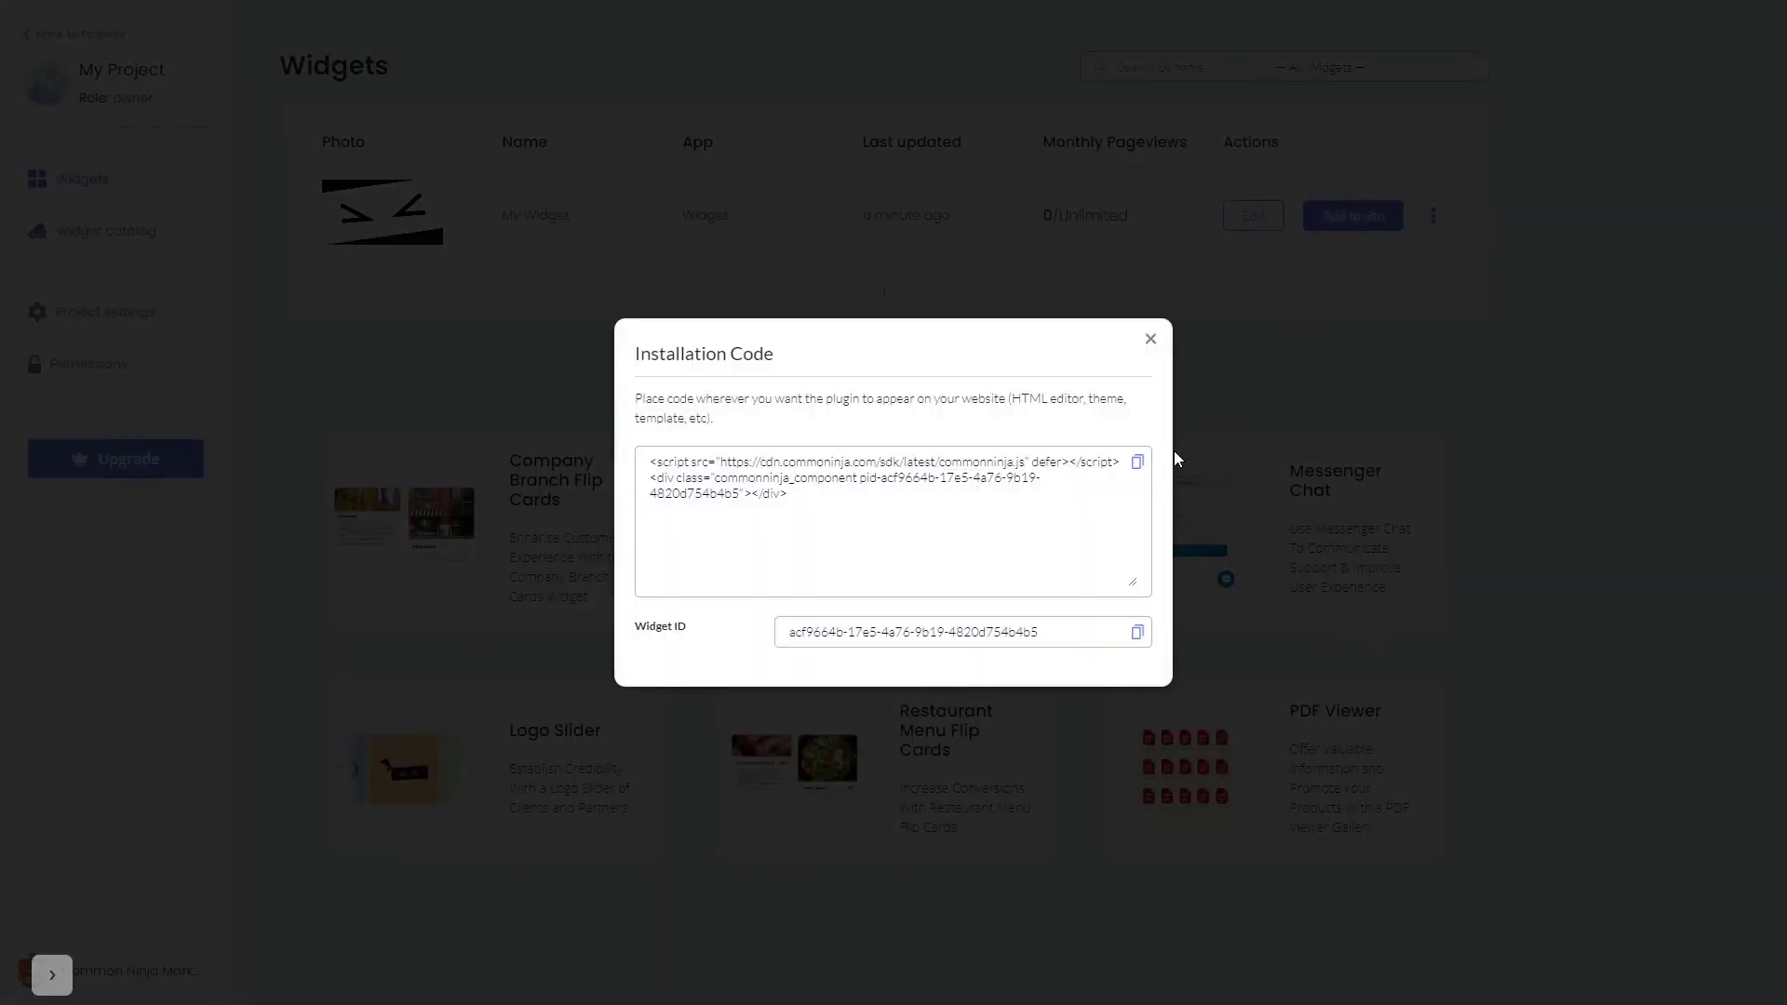
Copy the carousel's installation code to the clipboard and close the code window.
left_click(1138, 465)
left_click(1138, 463)
left_click(1152, 338)
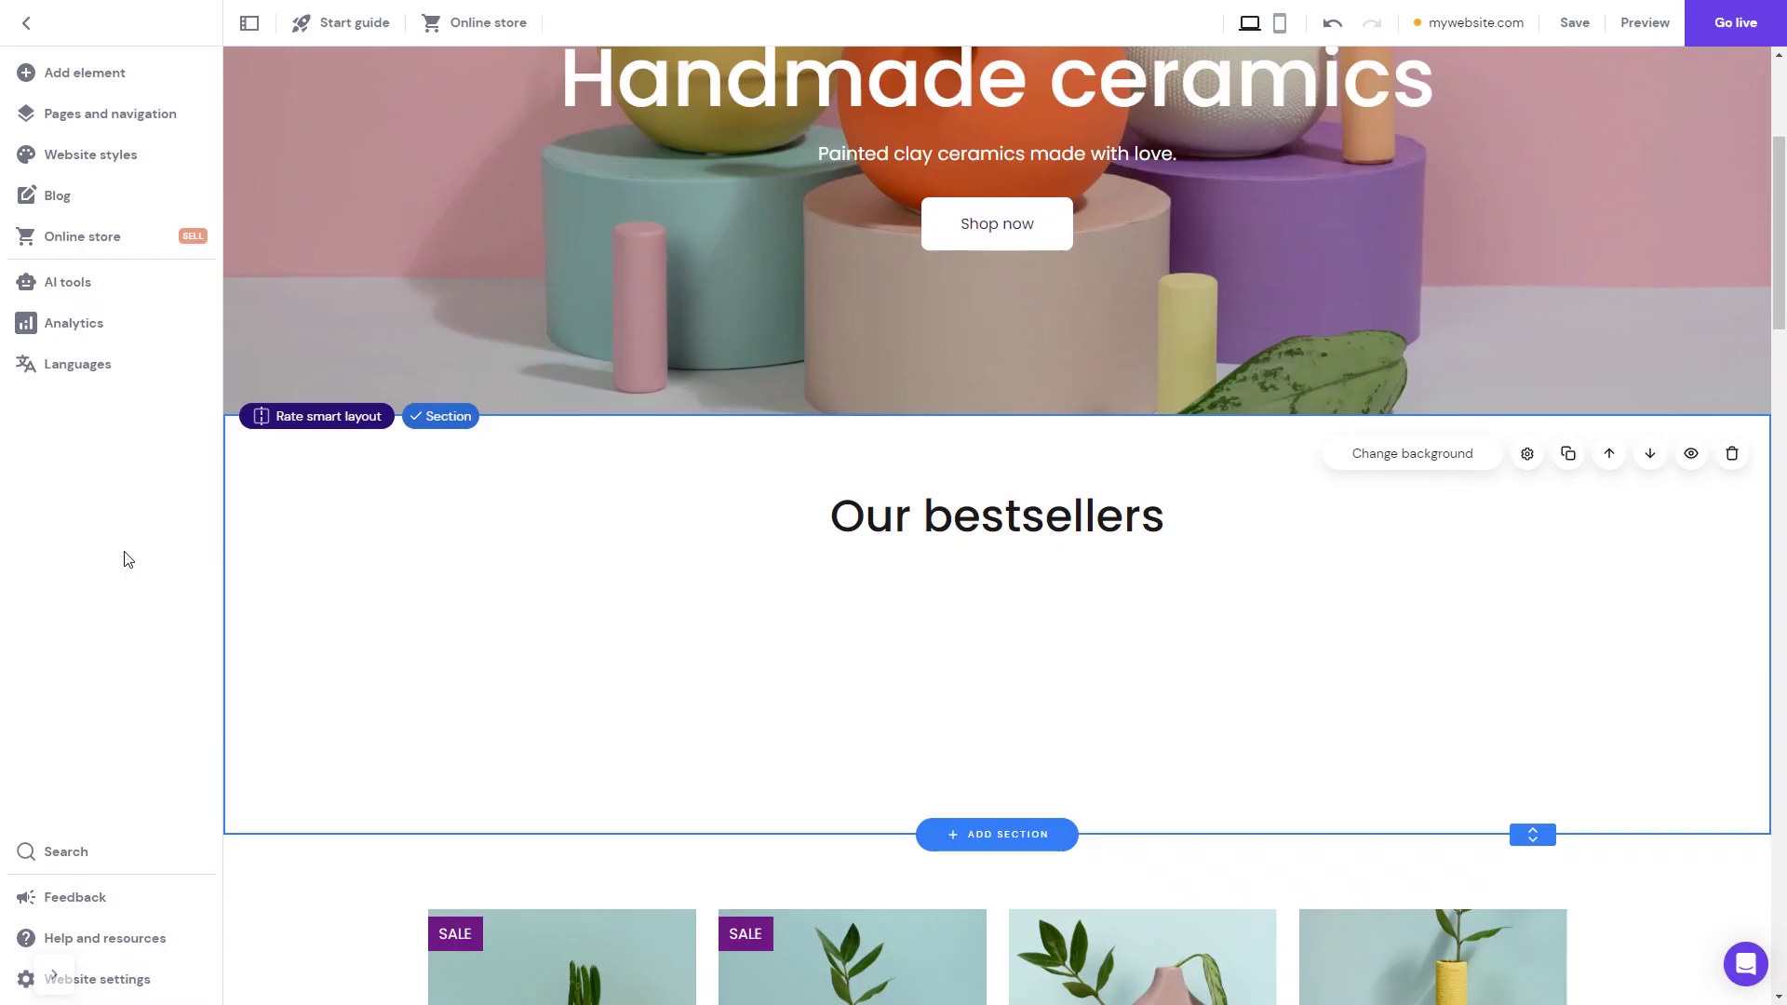
Add an Embed code element to Our bestsellers, positioned below the heading.
left_click(98, 87)
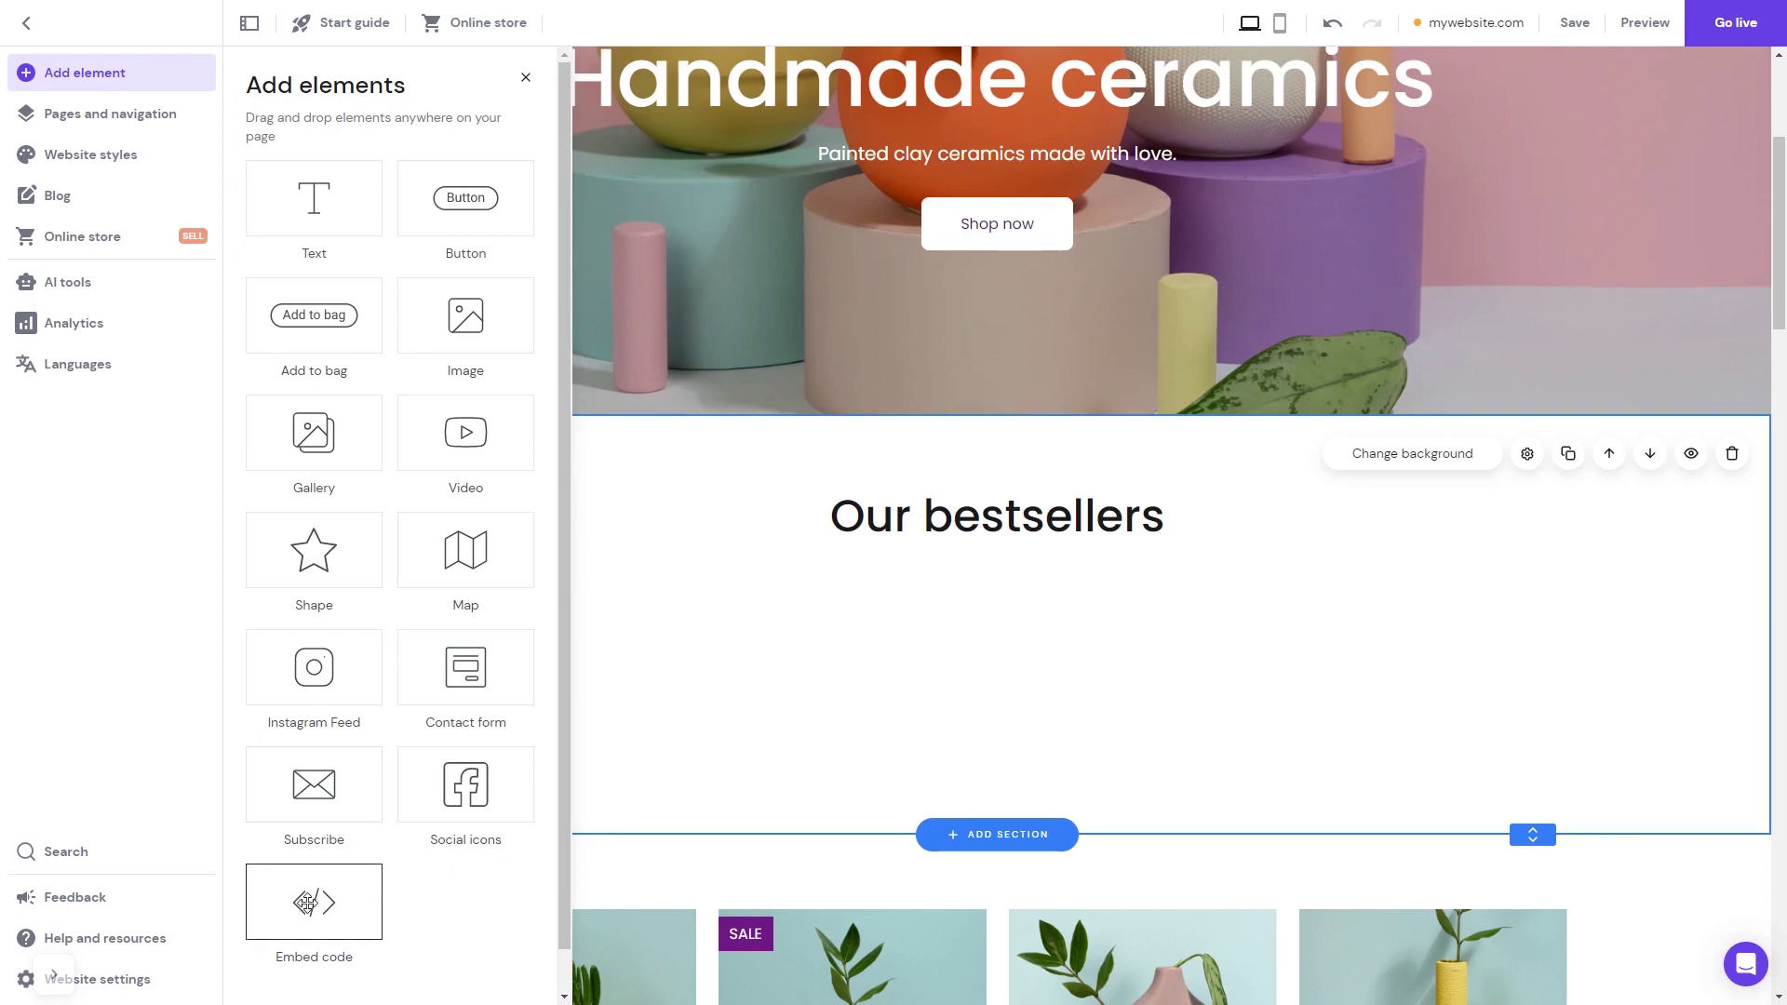
left_click_drag(306, 904, 1009, 665)
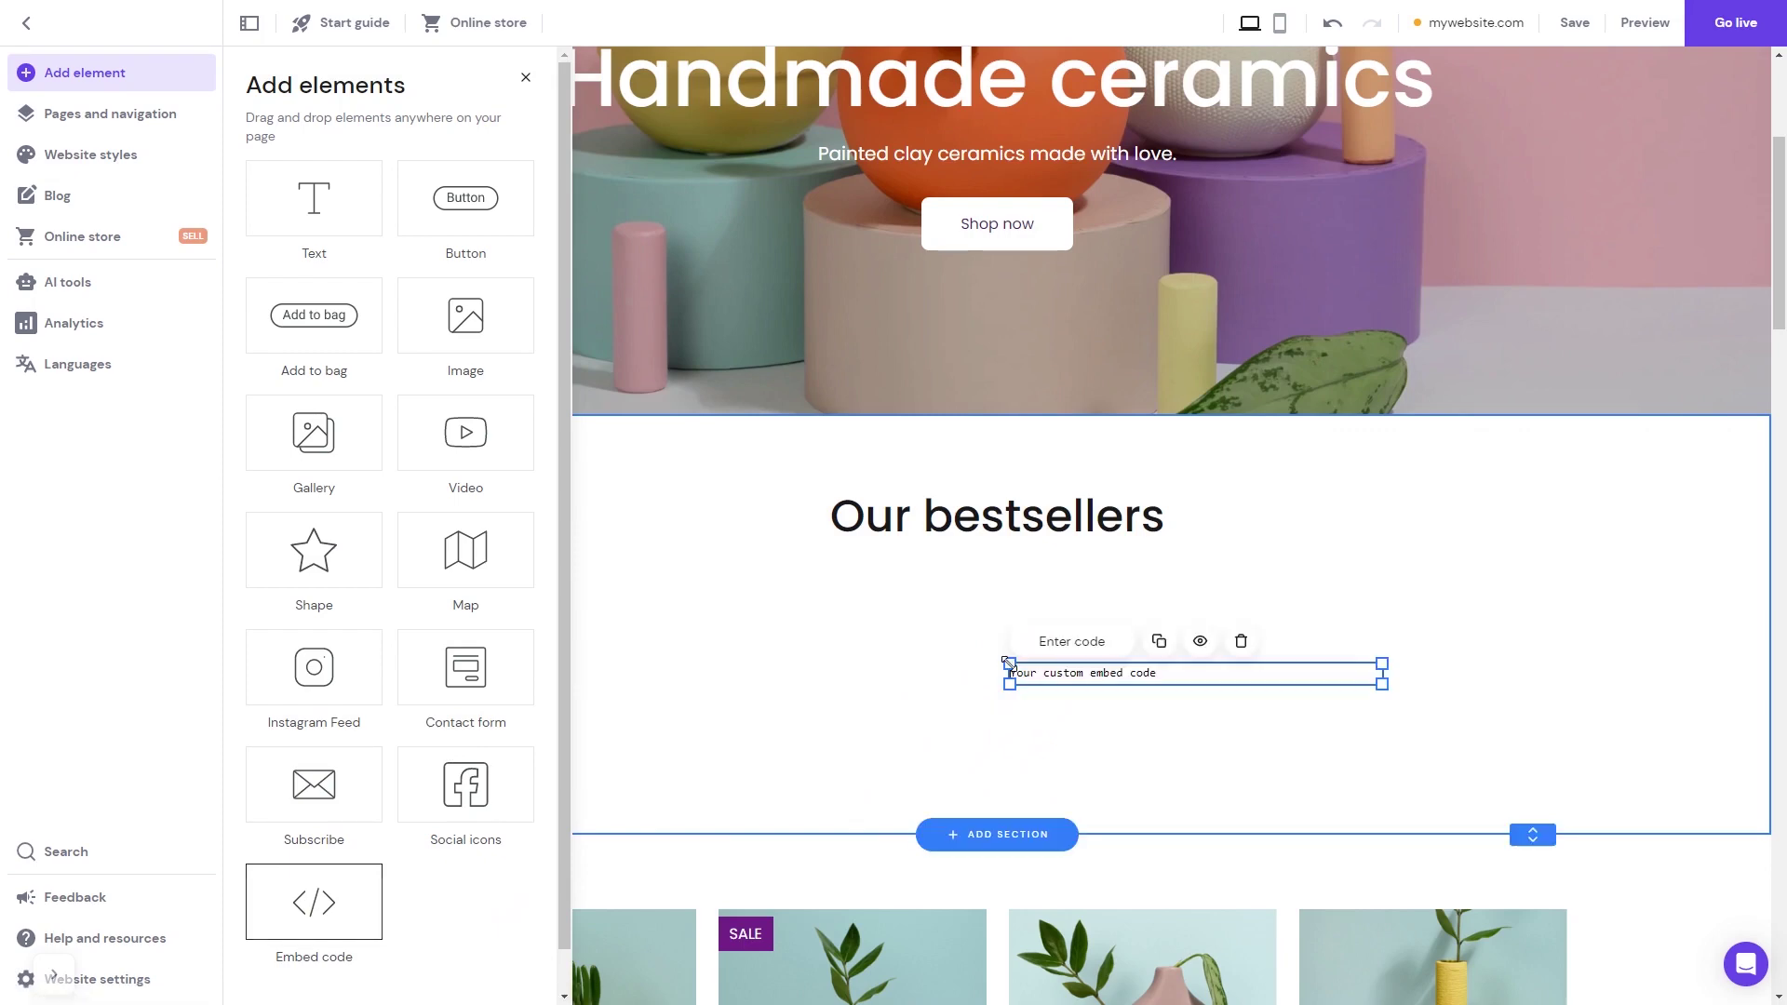
left_click_drag(1074, 670, 517, 682)
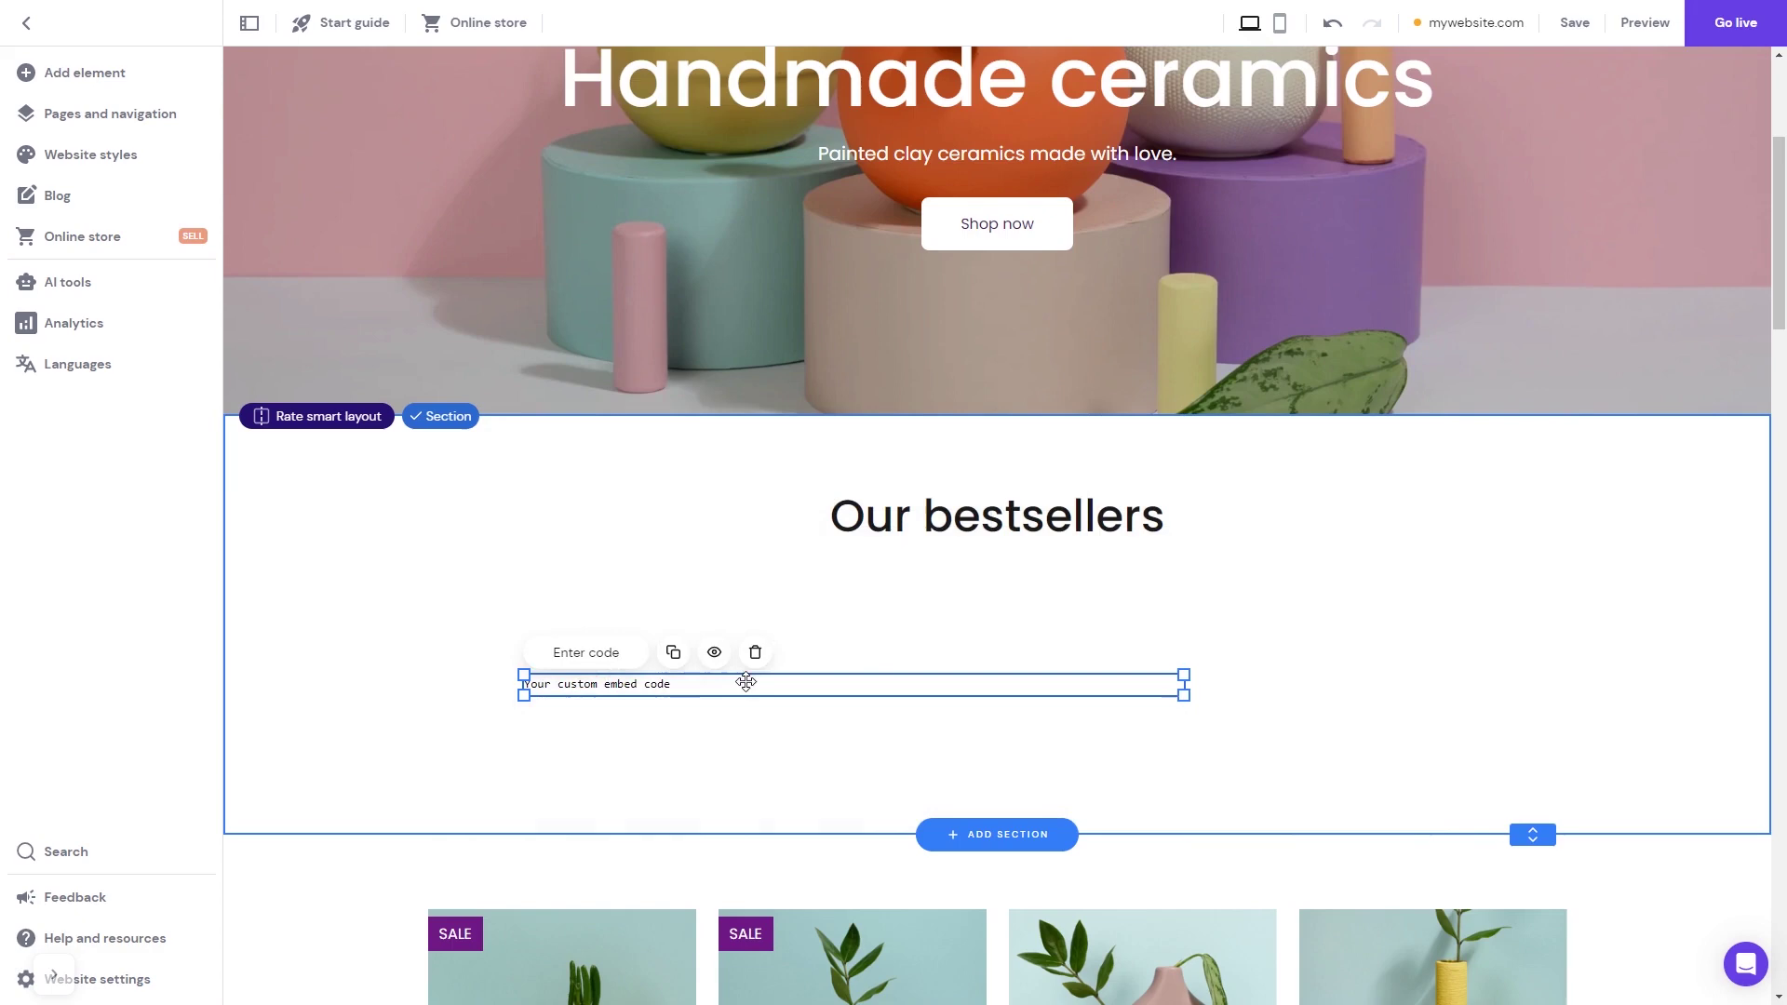
Widen the embed element and stretch it taller beneath Our bestsellers.
left_click_drag(754, 676, 797, 563)
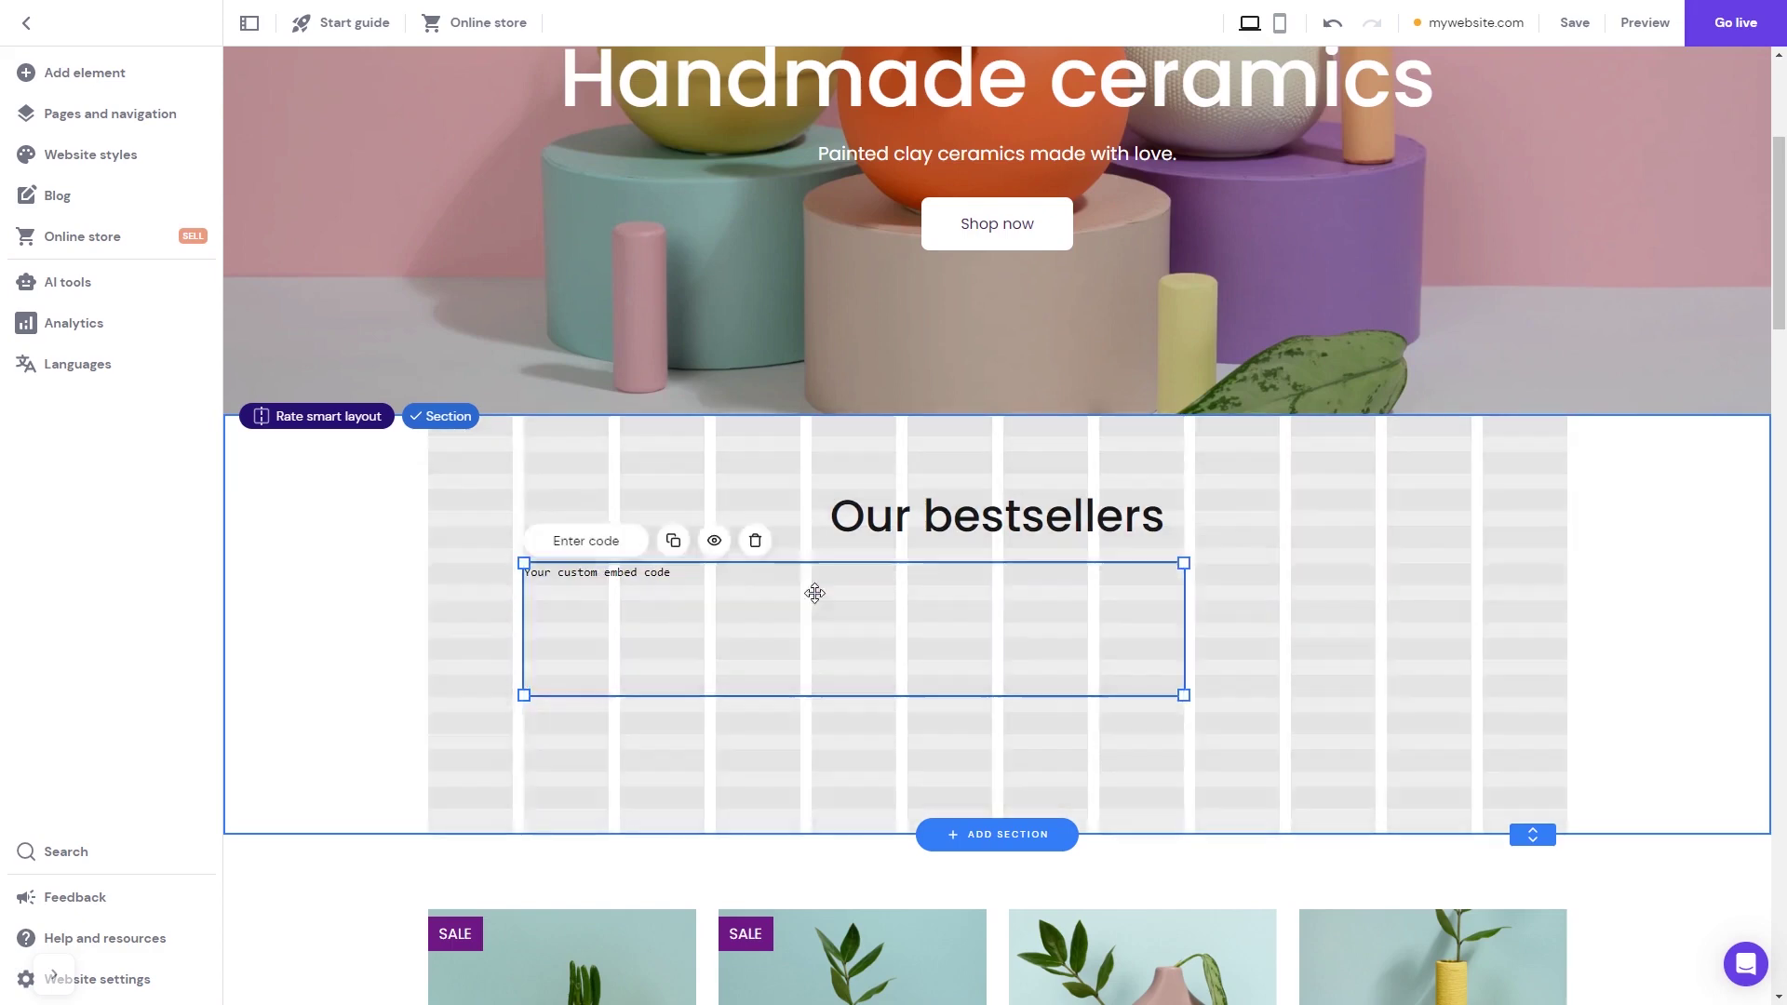
left_click_drag(811, 696, 819, 809)
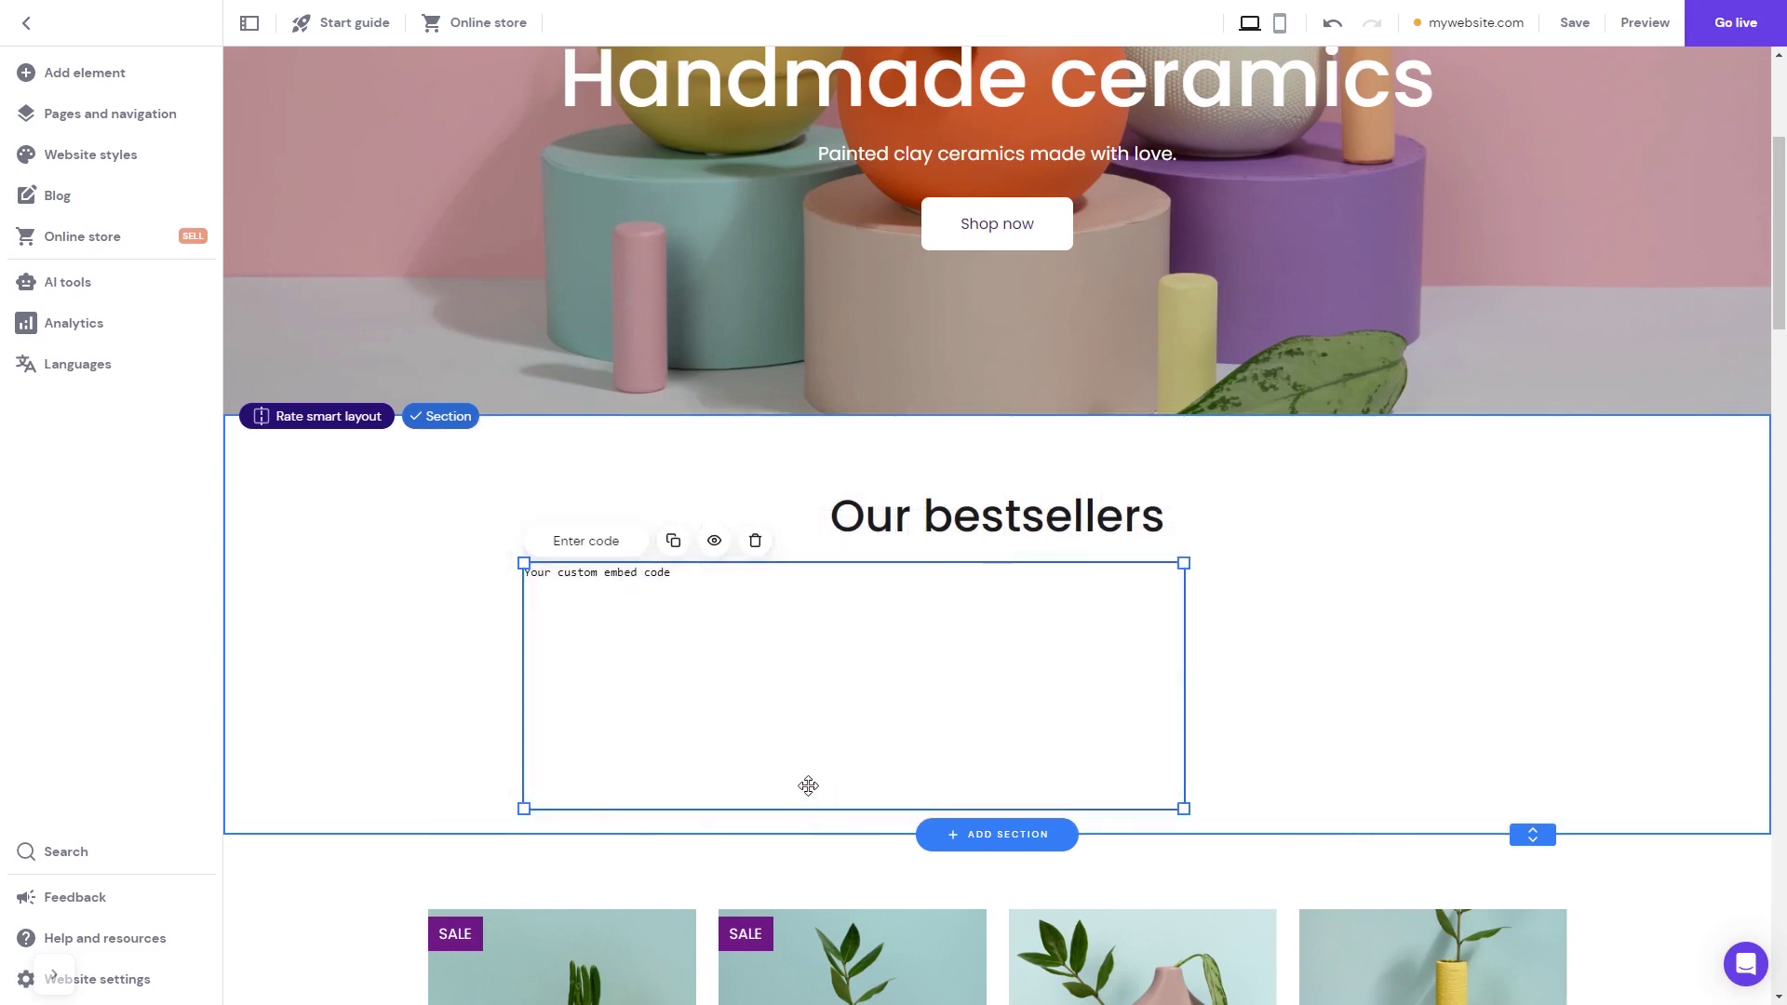
Paste the Common Ninja carousel script over the placeholder and apply it.
left_click(598, 545)
triple_click(1272, 669)
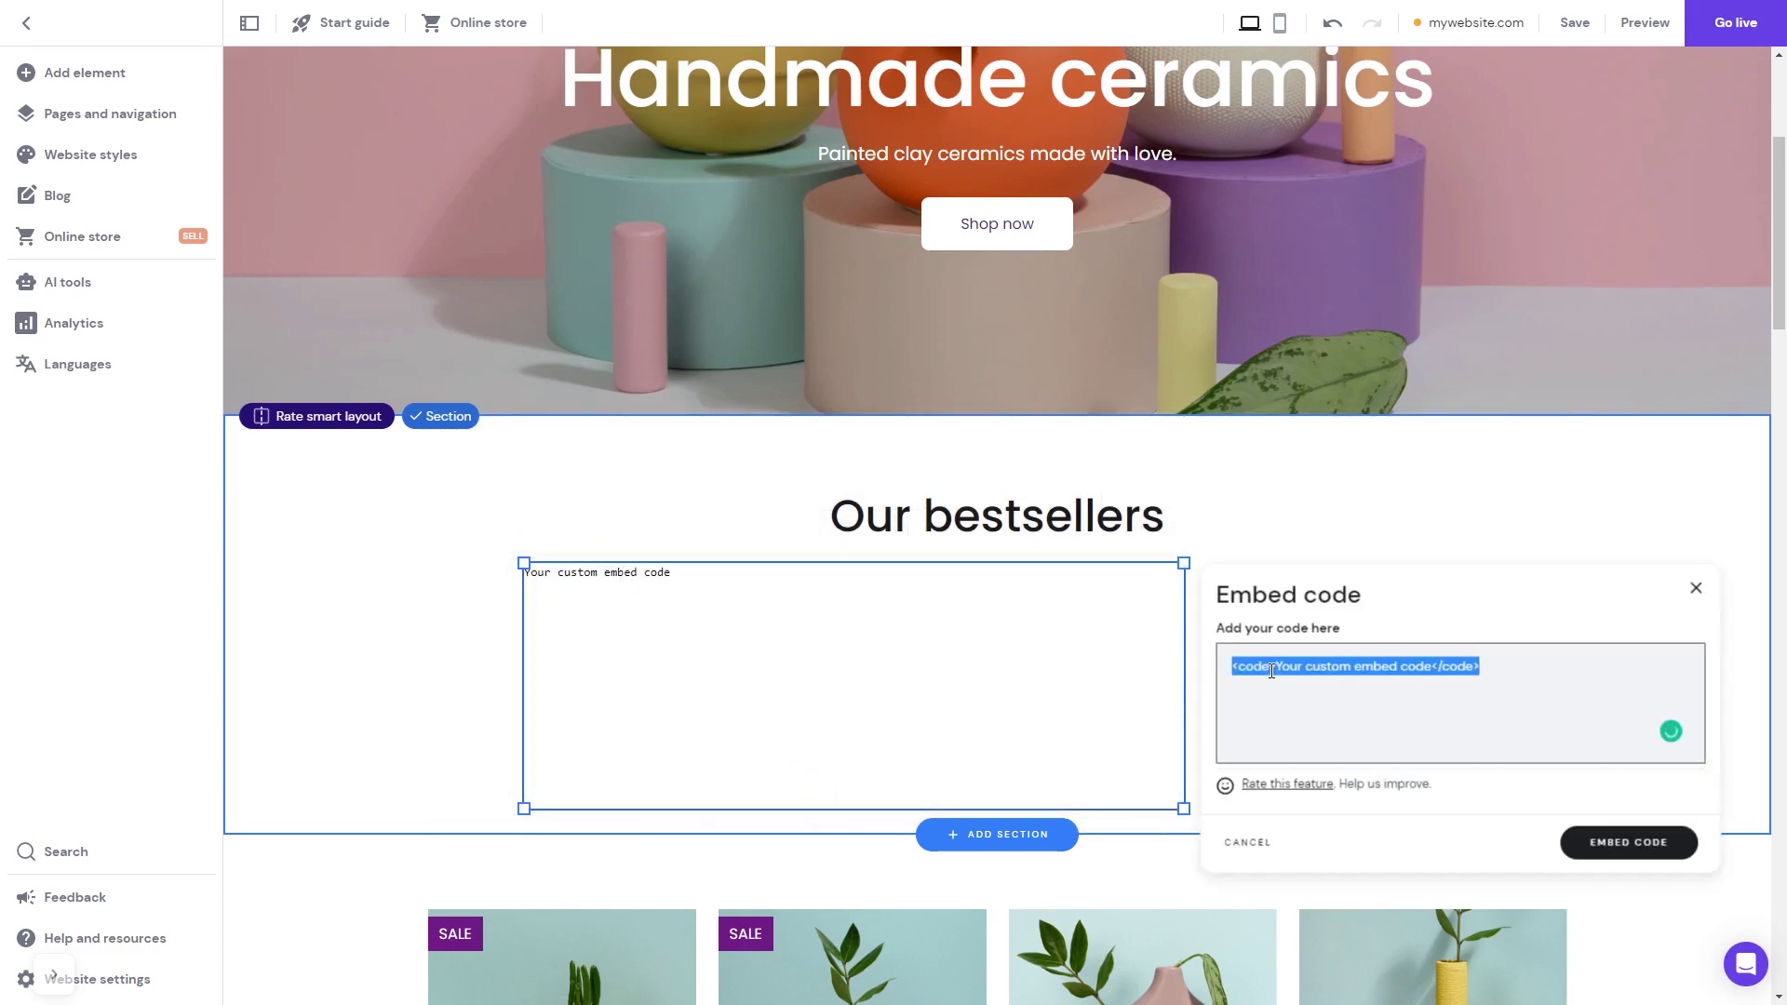
type("<script src=\"https://cdn.commoninja.com/sdk/latest/commonninja.js\" defer></script> <div class=\"commonninja_component pid-8daf3611-60ff-482a-9b50-e9581cf2afd3\"></div>")
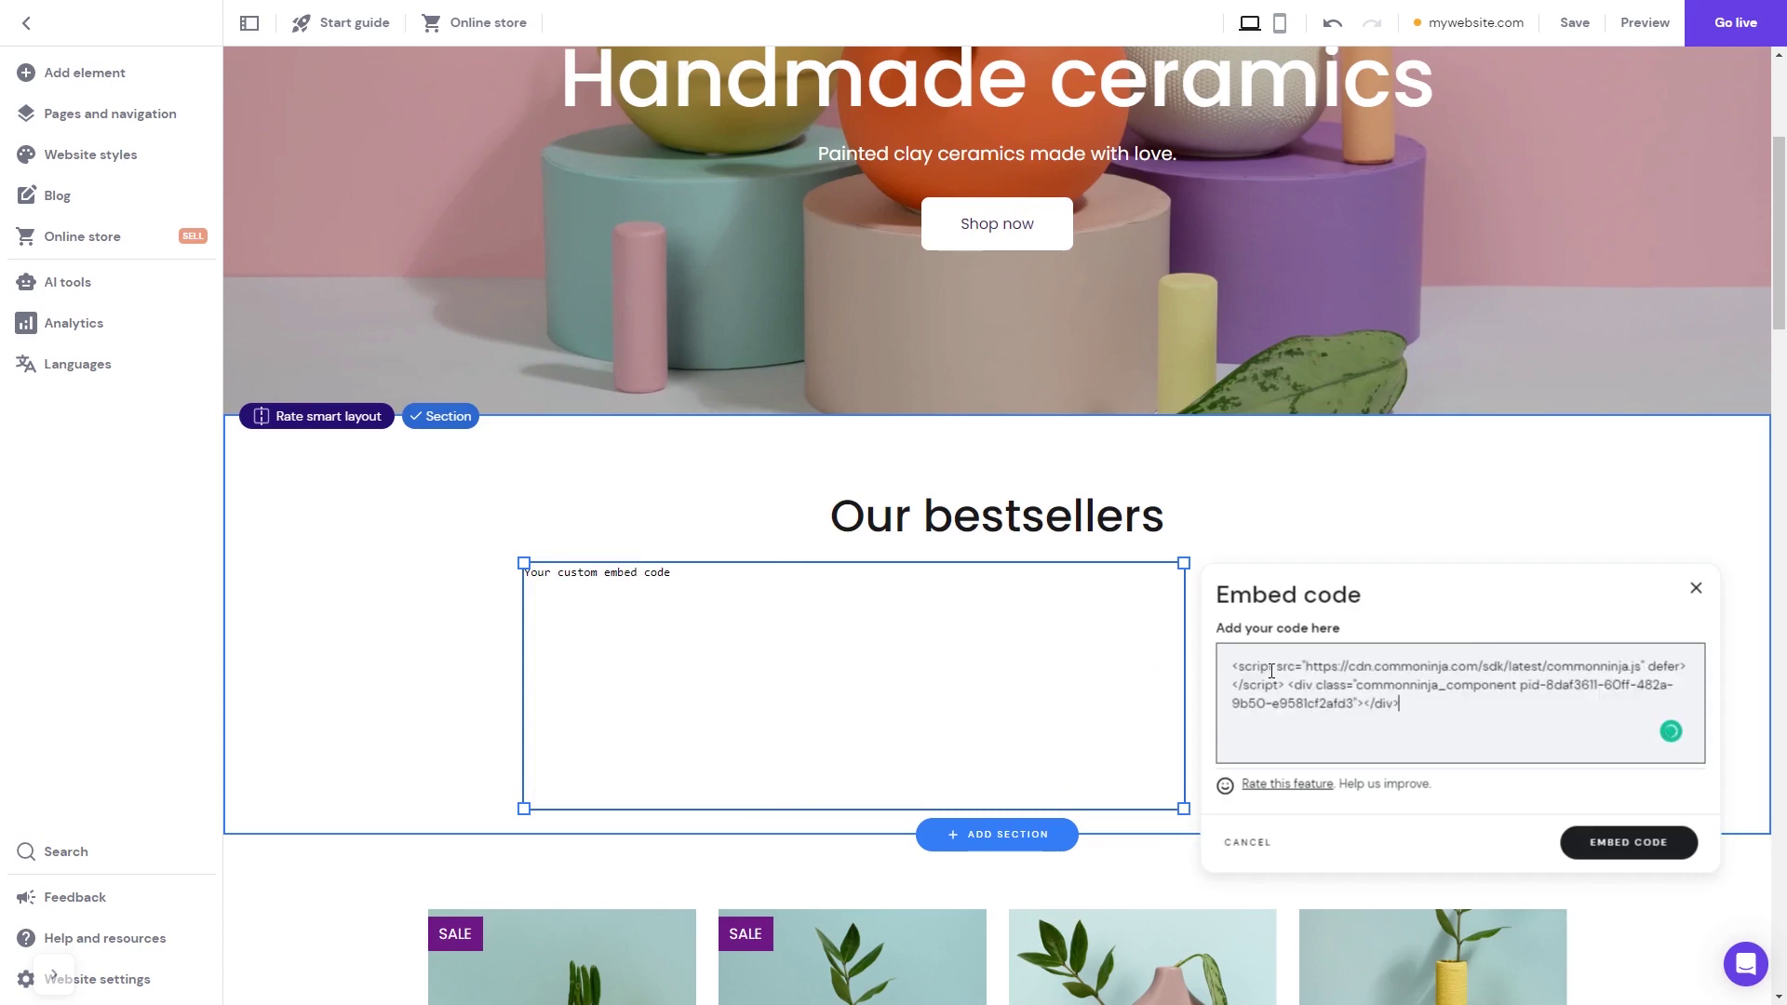
left_click(1610, 848)
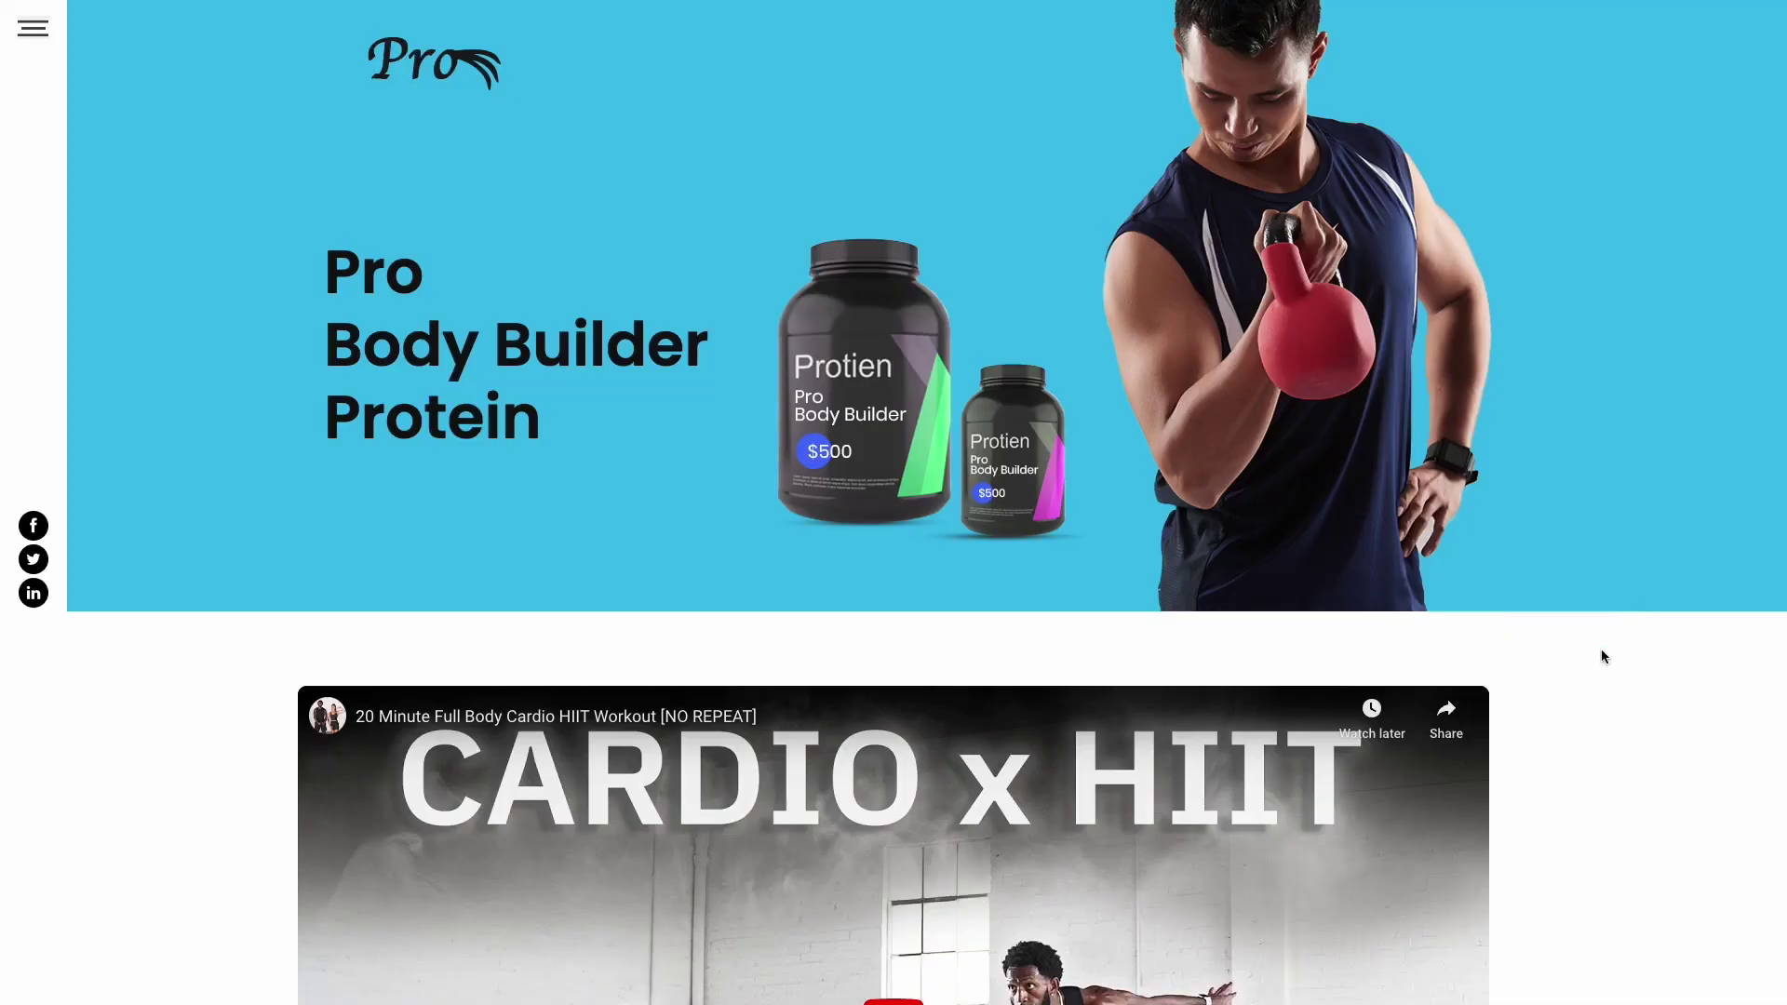
scroll(1601, 658, "down", 3)
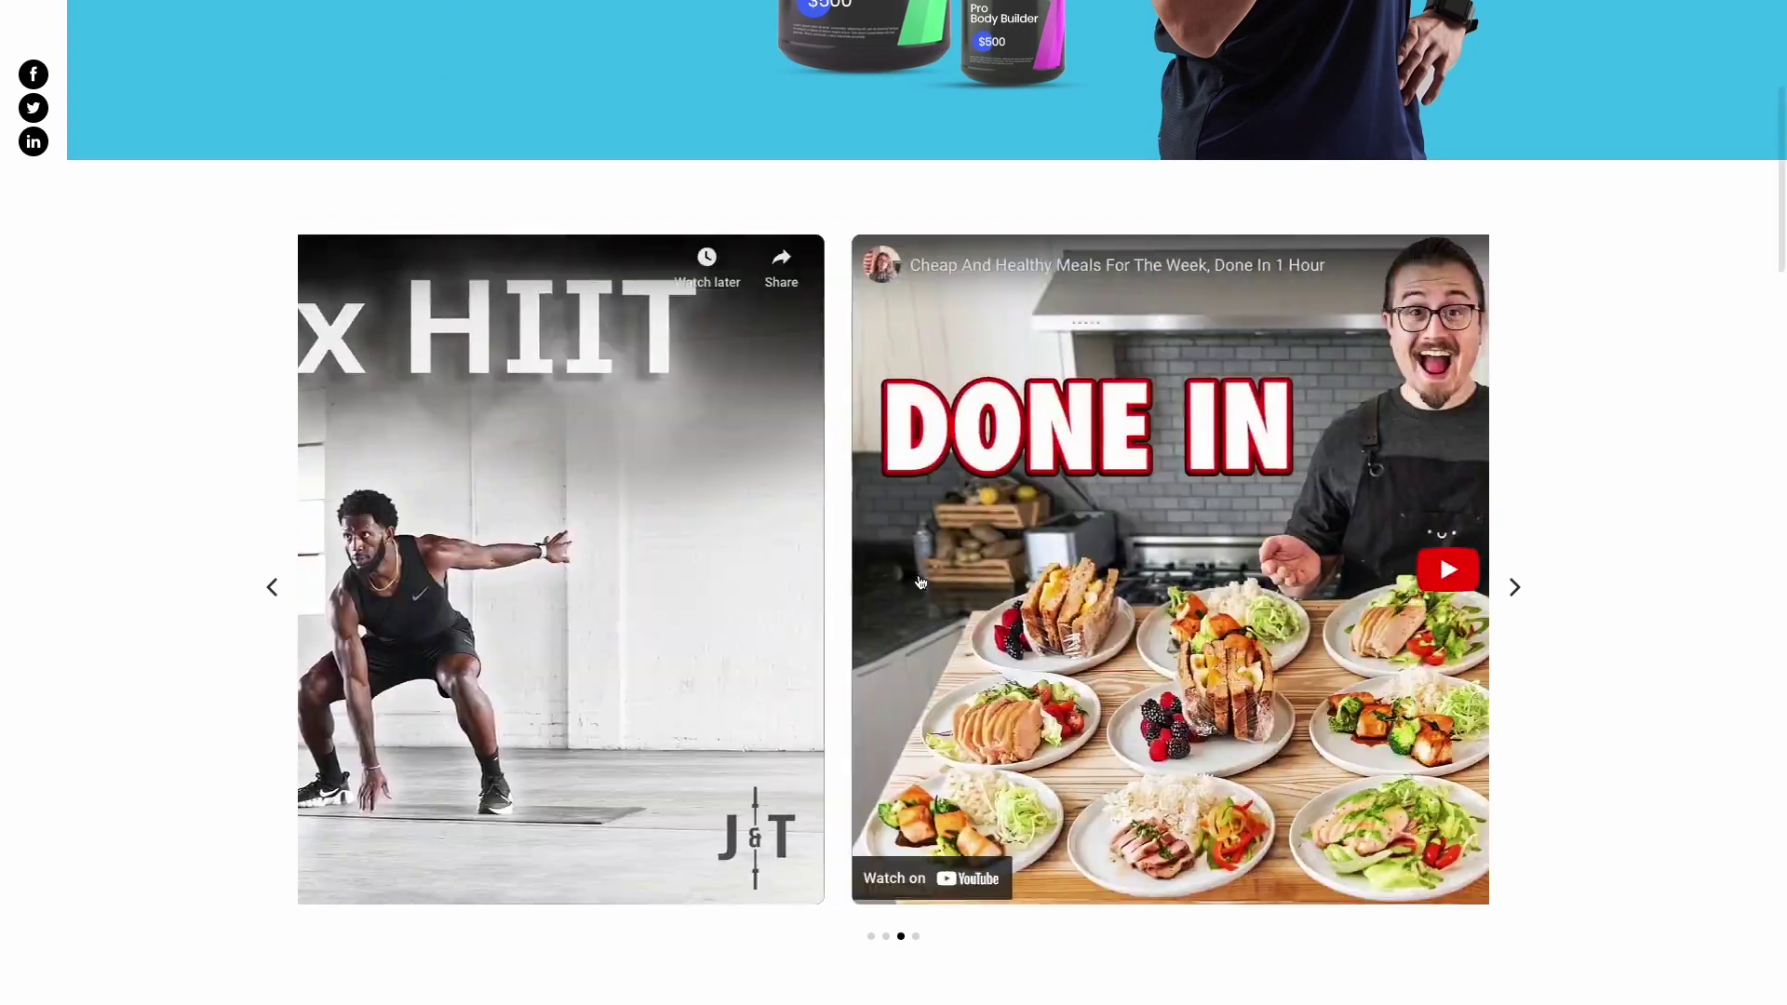